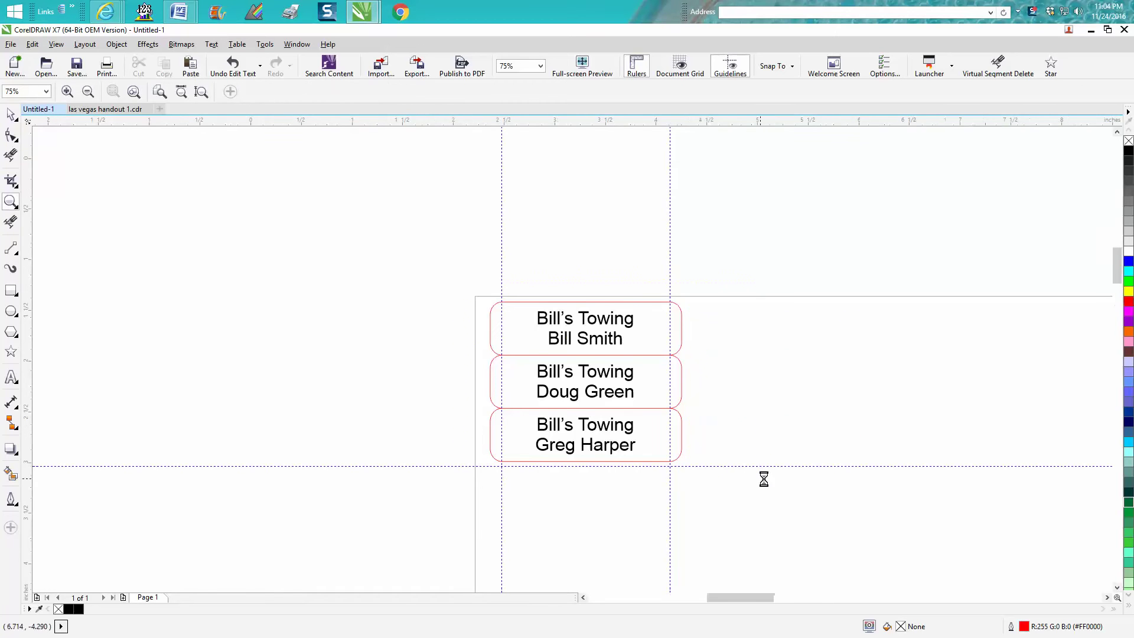
Step: Try nudging the third name tag slightly down and right, then undo the move
{"action": "left_click", "coordinate": [11, 114]}
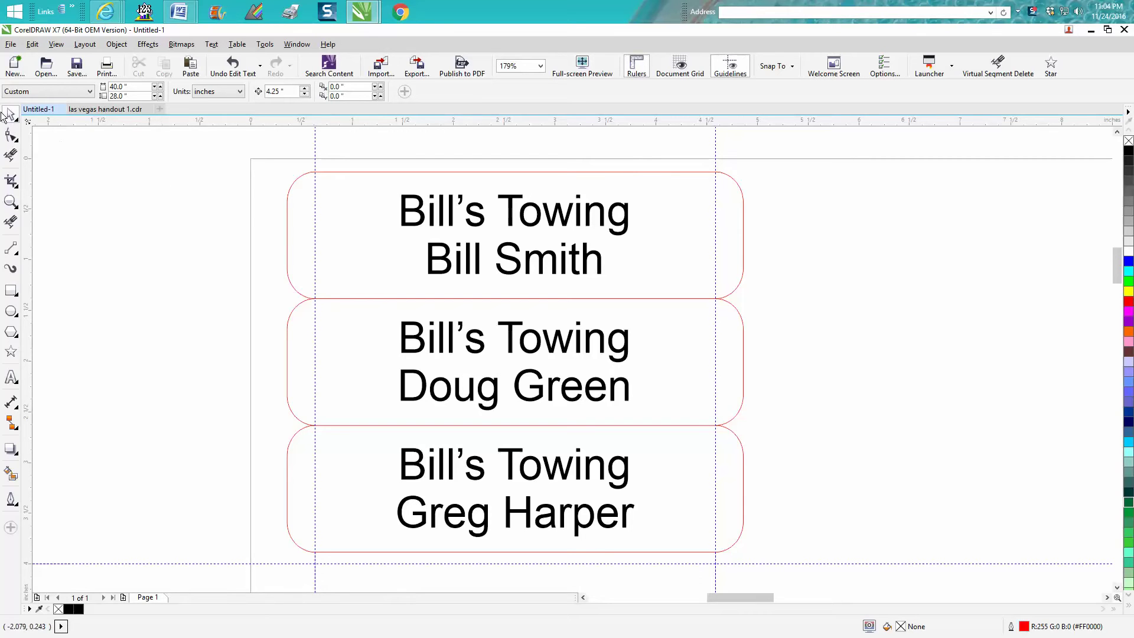
{"action": "left_click", "coordinate": [743, 456]}
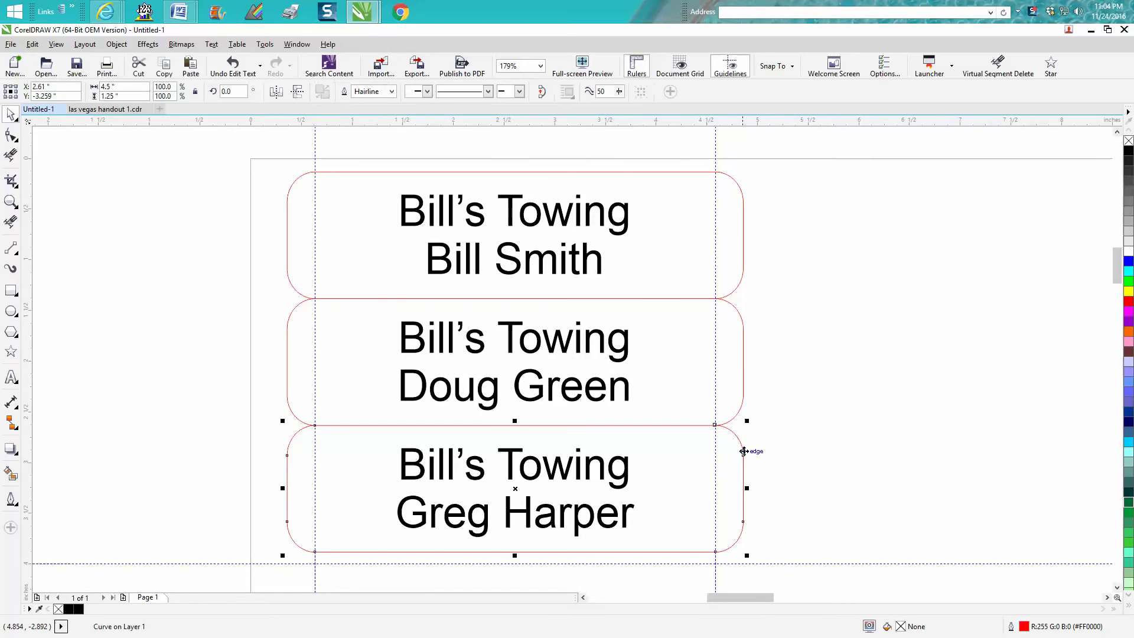
{"action": "left_click_drag", "start_coordinate": [517, 488], "coordinate": [526, 499]}
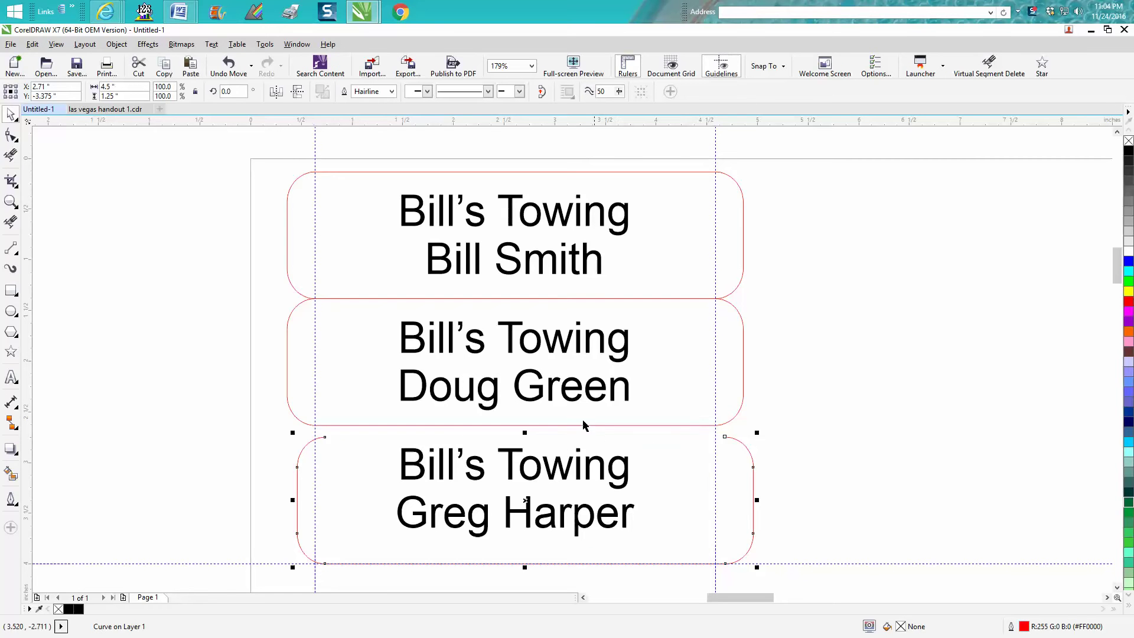
{"action": "left_click", "coordinate": [229, 68]}
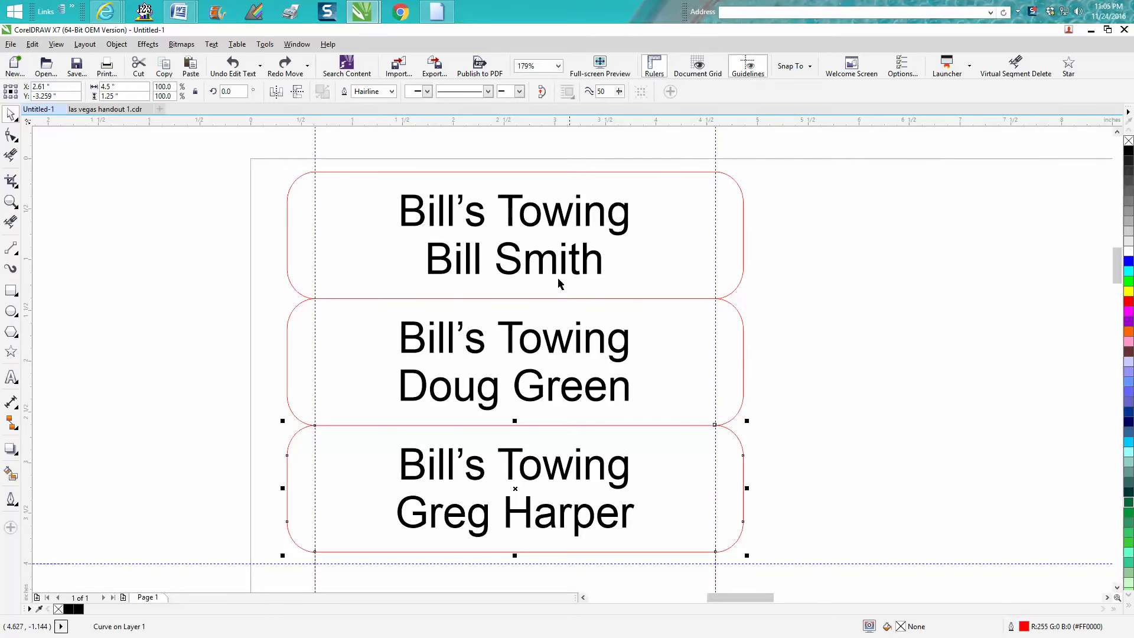
Step: Test selecting the top tag and all tags, leaving nothing selected
{"action": "left_click", "coordinate": [223, 225]}
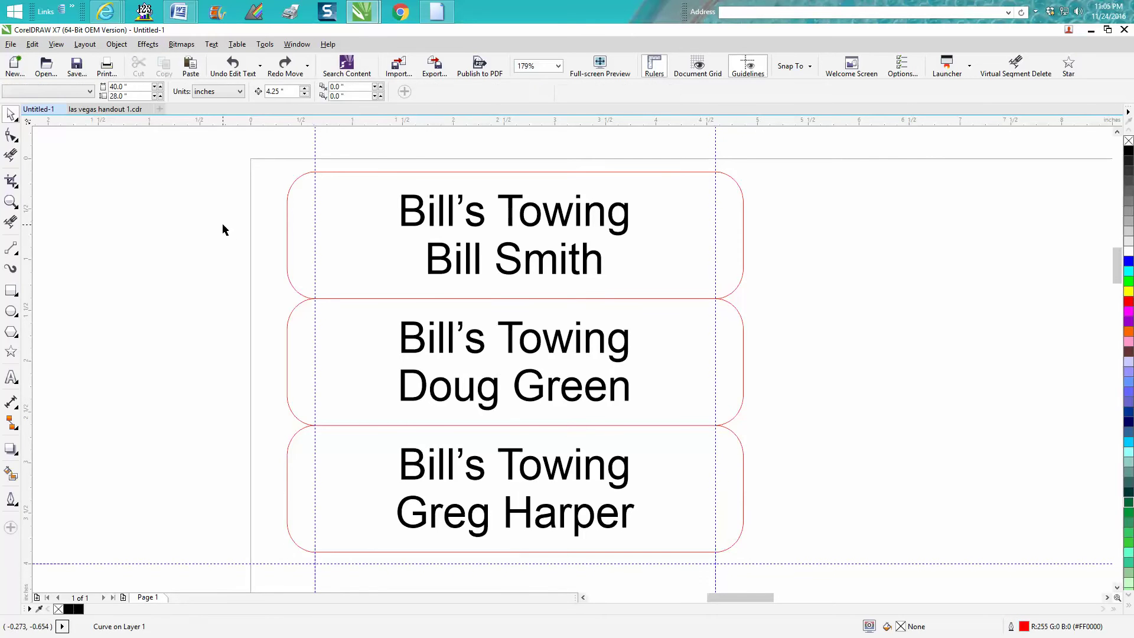
{"action": "scroll", "coordinate": [224, 243], "scroll_direction": "down", "scroll_amount": 2}
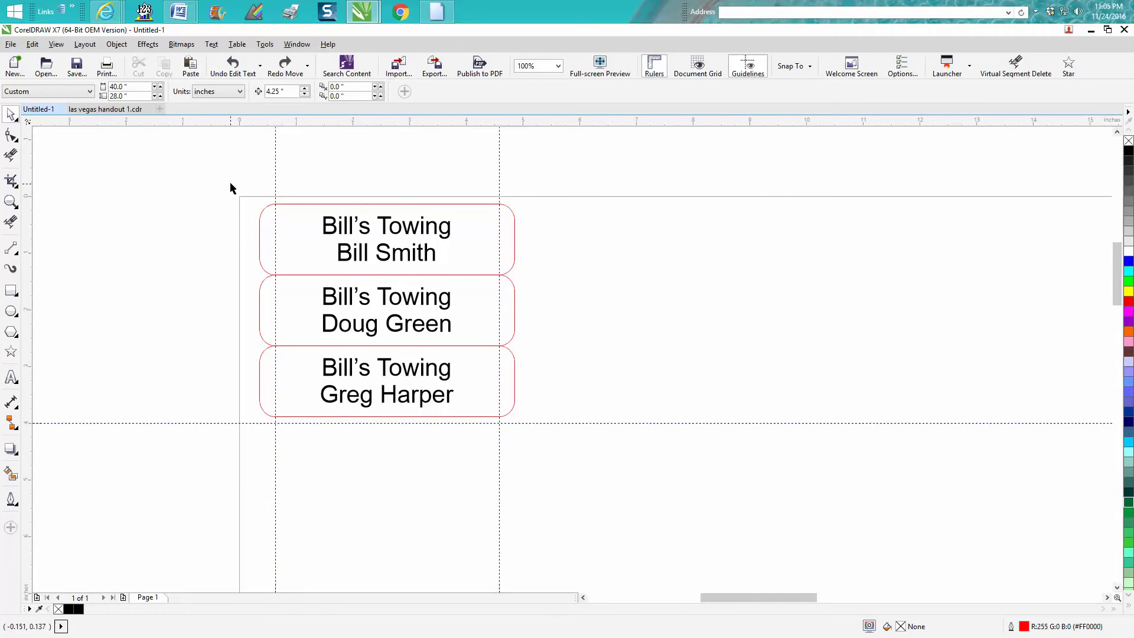
{"action": "left_click", "coordinate": [271, 208]}
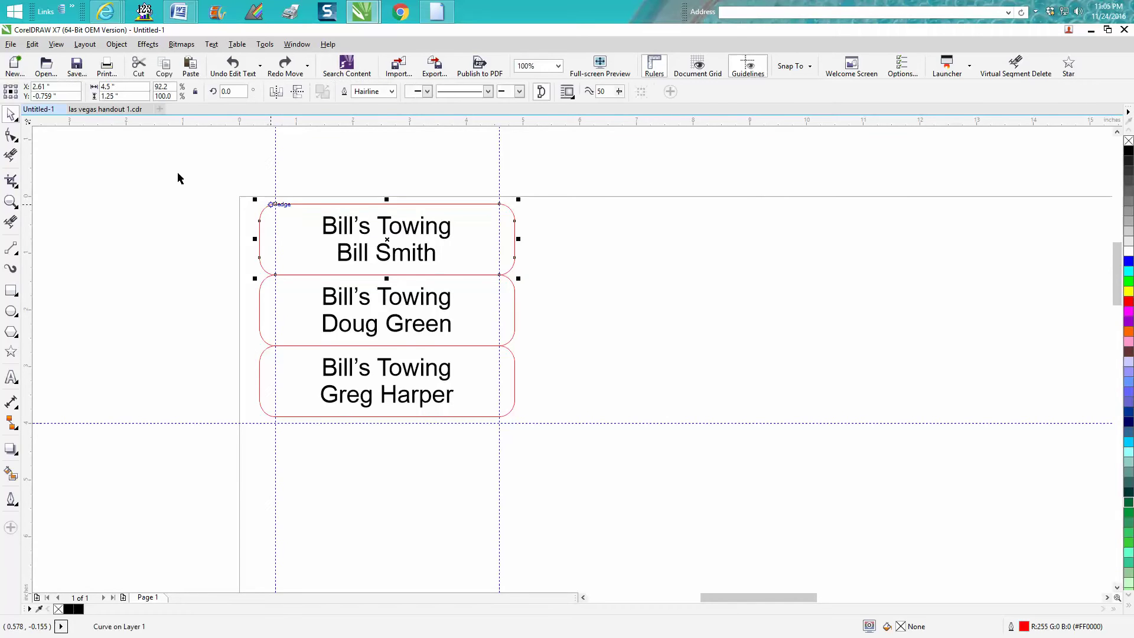
{"action": "left_click", "coordinate": [232, 146]}
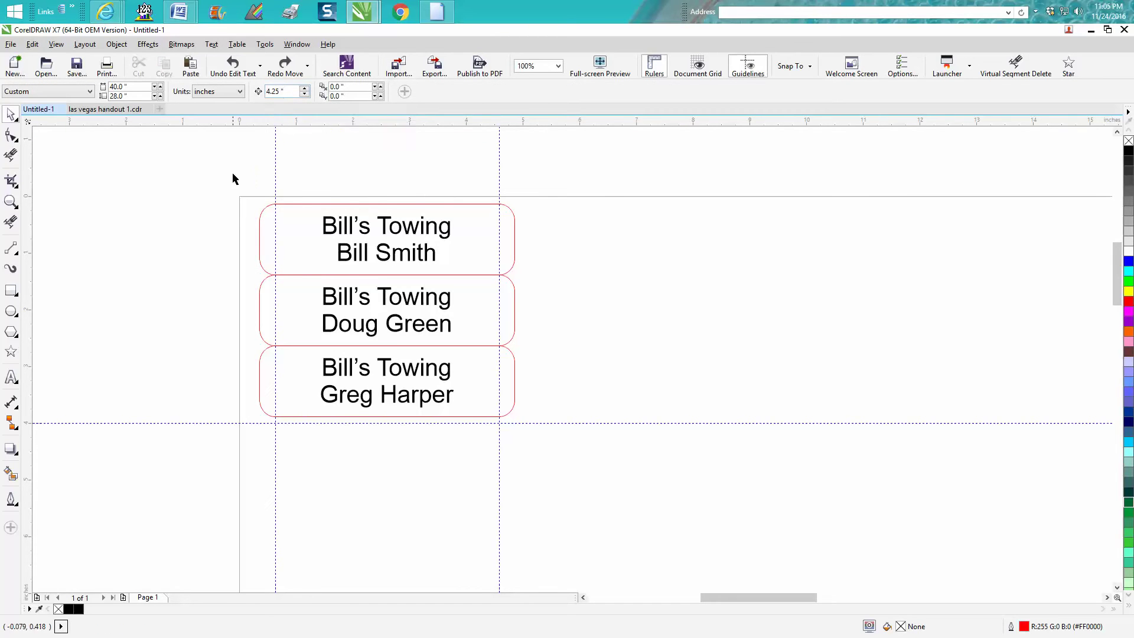
{"action": "left_click_drag", "start_coordinate": [231, 175], "coordinate": [562, 443]}
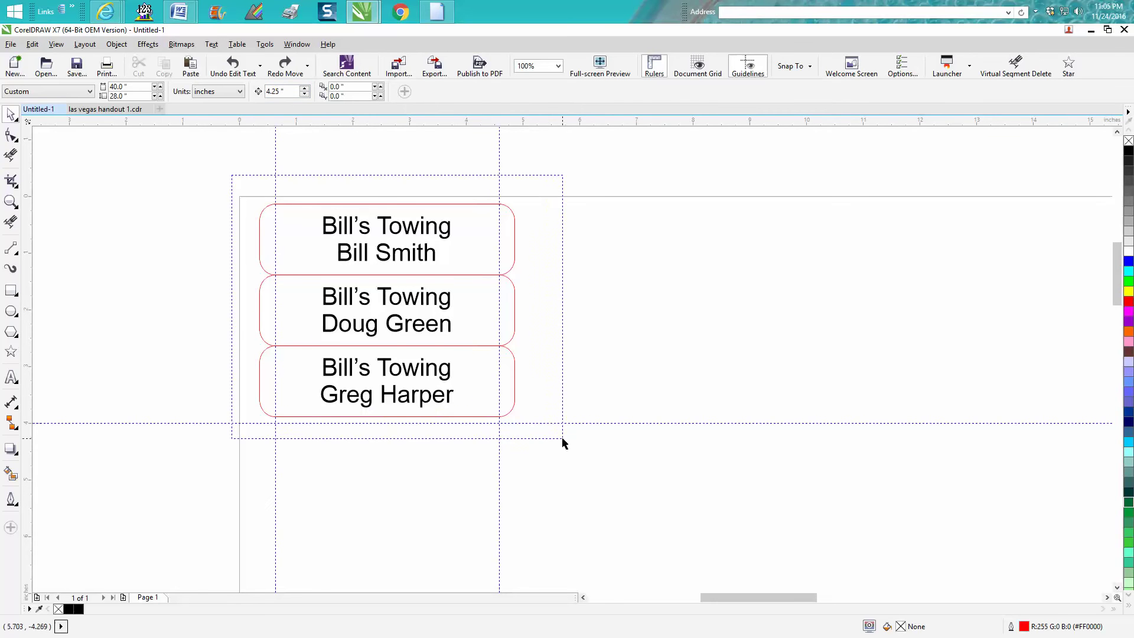
{"action": "left_click", "coordinate": [165, 198]}
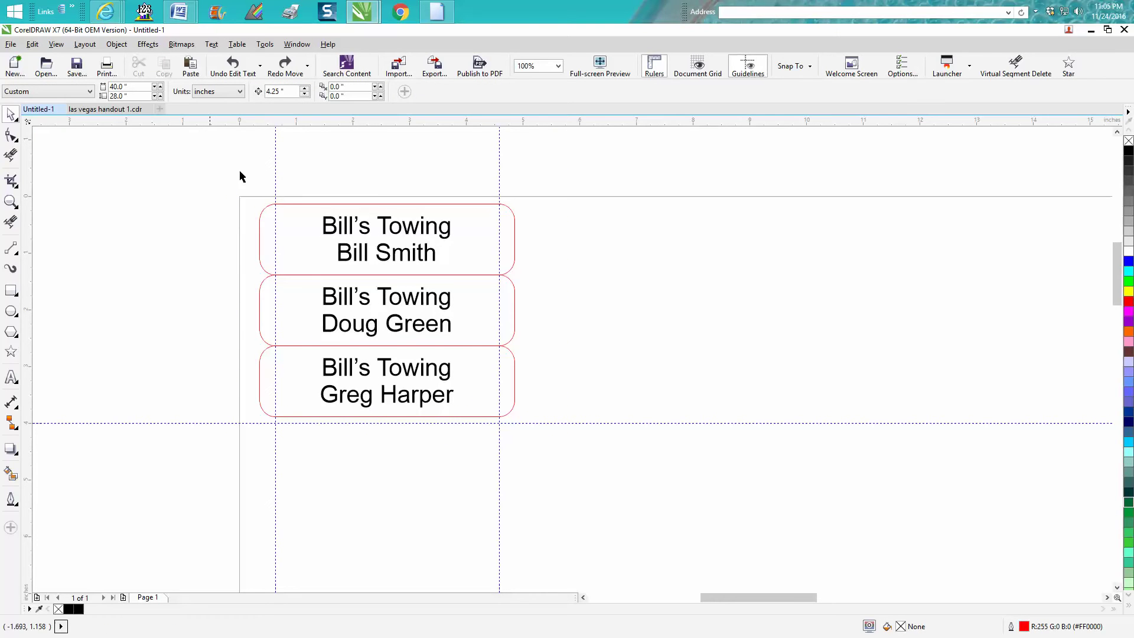
{"action": "left_click", "coordinate": [295, 204]}
{"action": "left_click", "coordinate": [256, 140]}
Step: Set the nudge distance to 4.5 inches and select all three tags with their text
{"action": "left_click_drag", "start_coordinate": [287, 92], "coordinate": [260, 94]}
{"action": "type", "text": "4.5"}
{"action": "key", "text": "Return"}
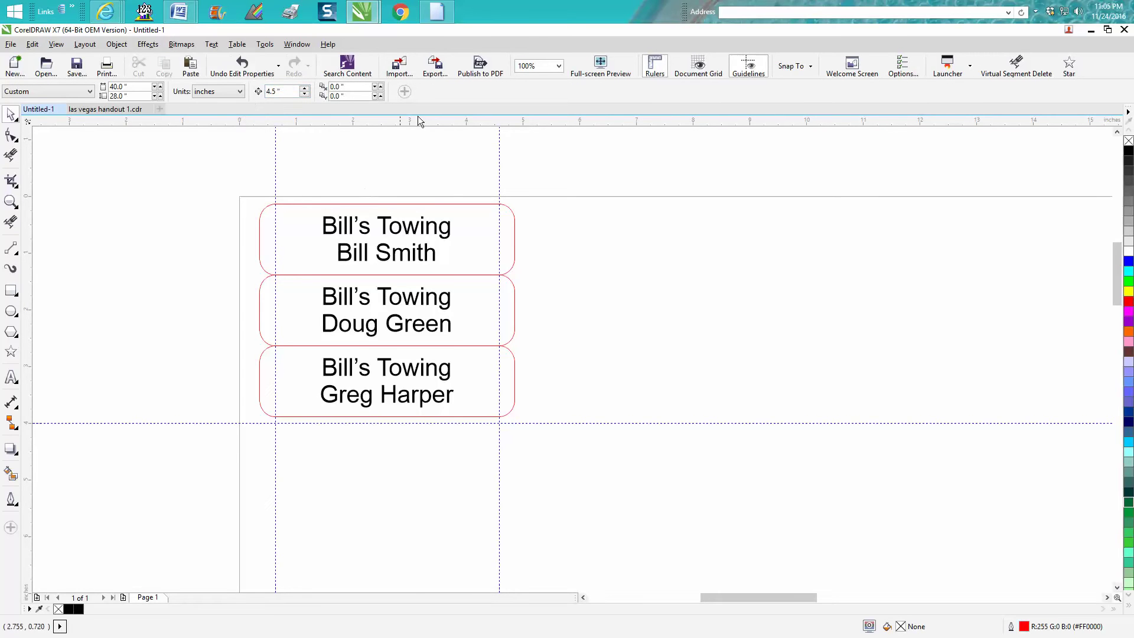
{"action": "left_click_drag", "start_coordinate": [243, 189], "coordinate": [572, 438]}
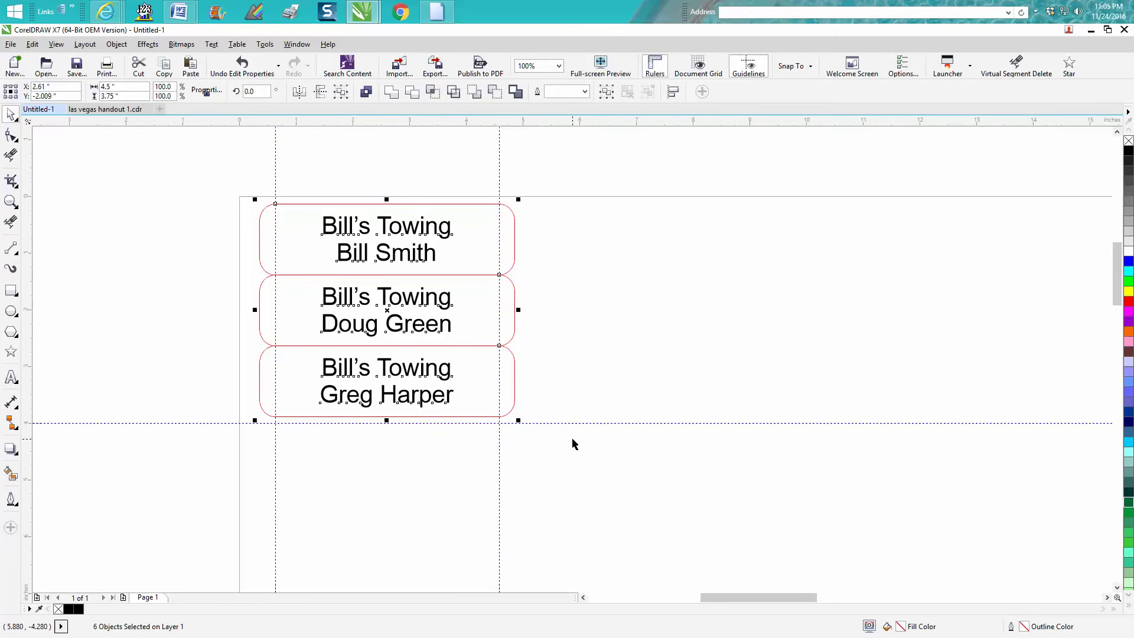
Step: Duplicate the three tags, nudge the copies right, zoom in, and add a top-edge guideline
{"action": "key", "text": "KP_Add"}
{"action": "key", "text": "Right"}
{"action": "key", "text": "Right"}
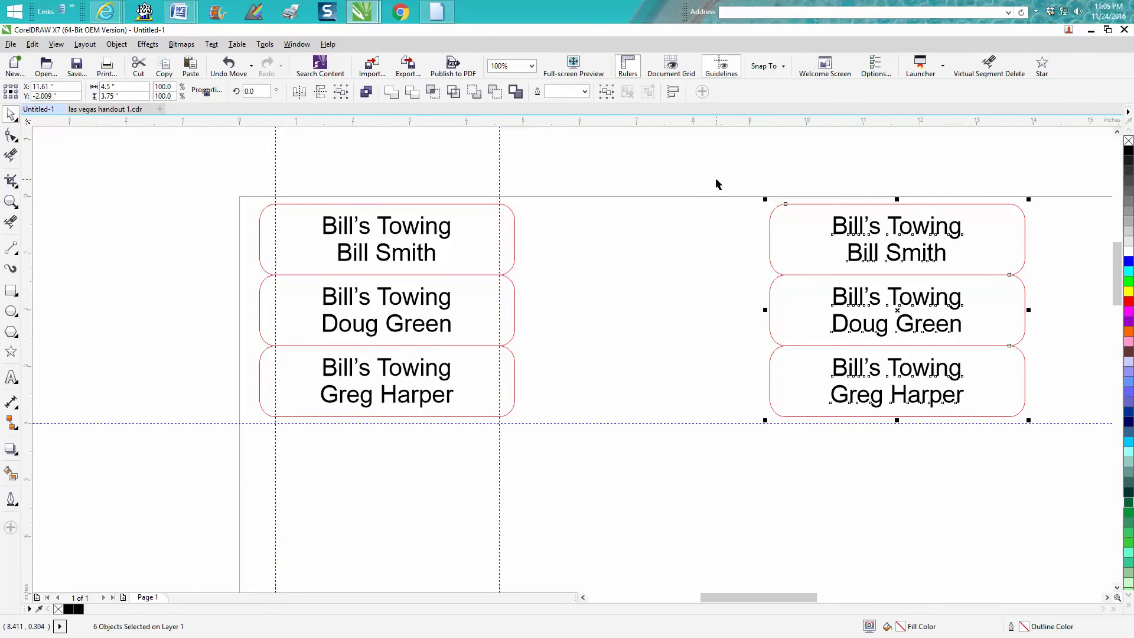
{"action": "left_click", "coordinate": [11, 202]}
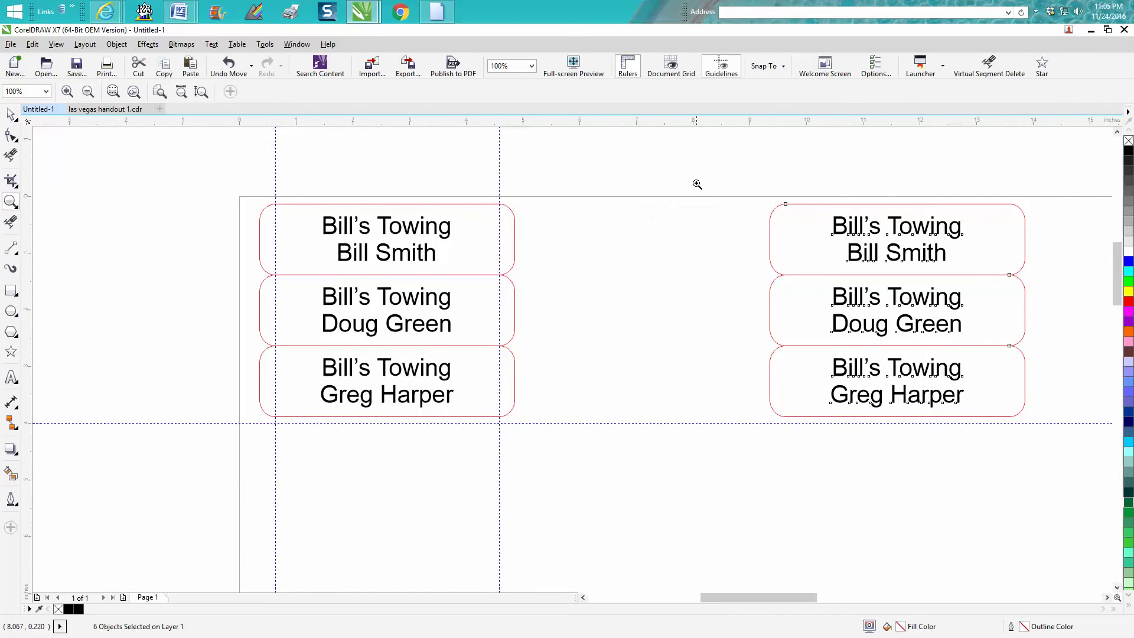
{"action": "left_click_drag", "start_coordinate": [697, 183], "coordinate": [920, 438]}
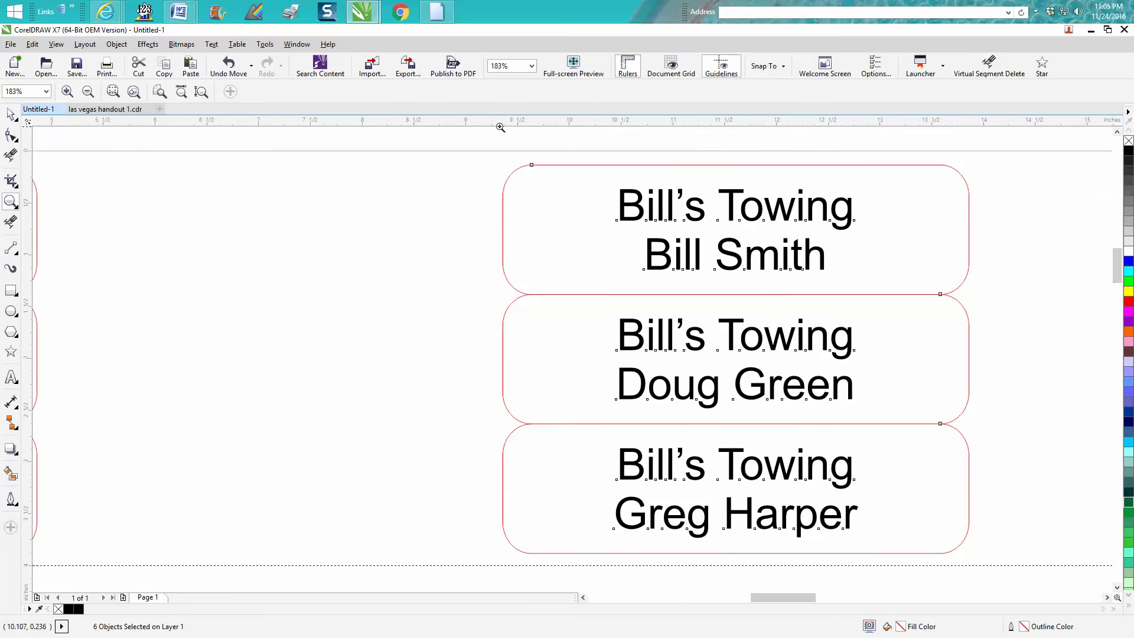
{"action": "left_click", "coordinate": [11, 114]}
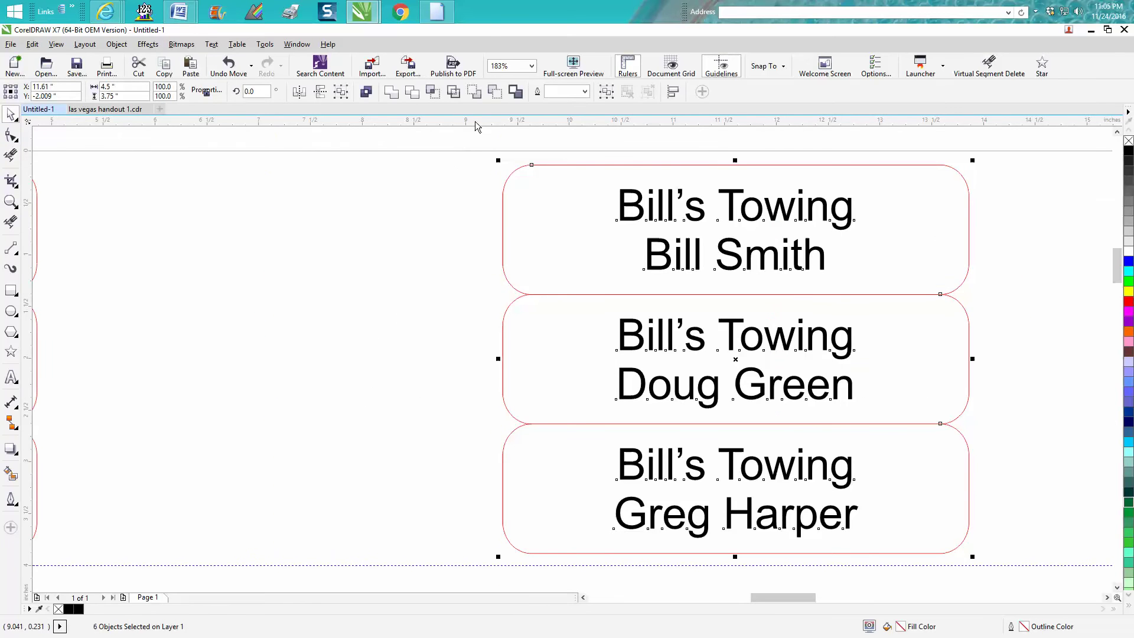
{"action": "left_click_drag", "start_coordinate": [475, 121], "coordinate": [502, 264]}
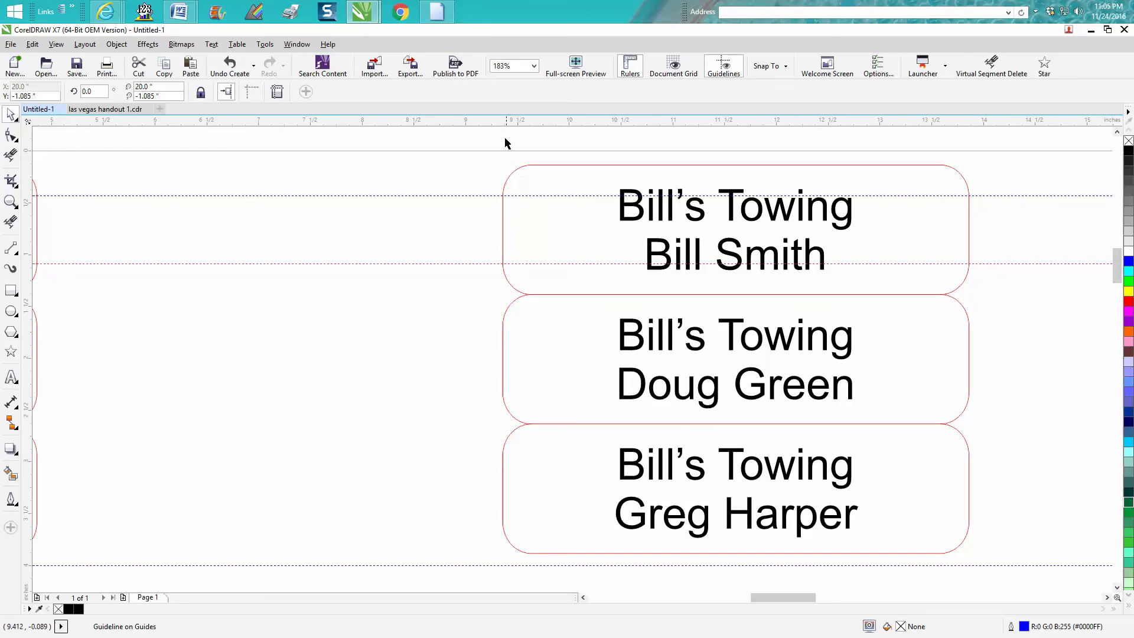
Step: Add horizontal guidelines at the remaining top and bottom edges of the tags
{"action": "left_click_drag", "start_coordinate": [505, 143], "coordinate": [505, 325]}
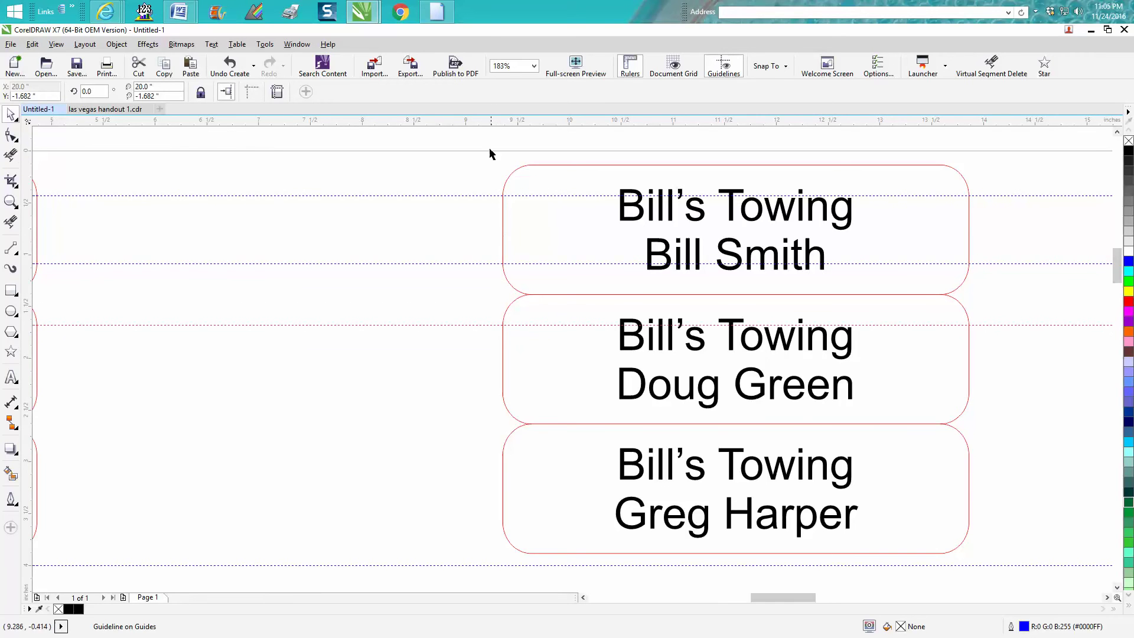
{"action": "left_click_drag", "start_coordinate": [491, 119], "coordinate": [505, 393]}
{"action": "left_click_drag", "start_coordinate": [495, 122], "coordinate": [503, 455]}
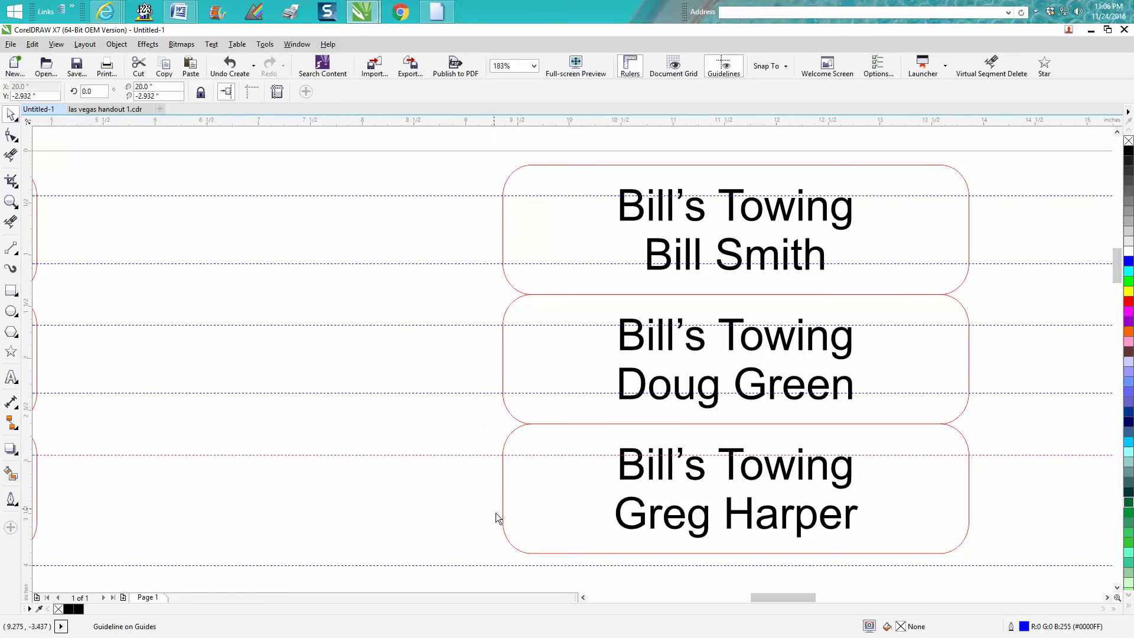
{"action": "left_click_drag", "start_coordinate": [496, 518], "coordinate": [506, 522]}
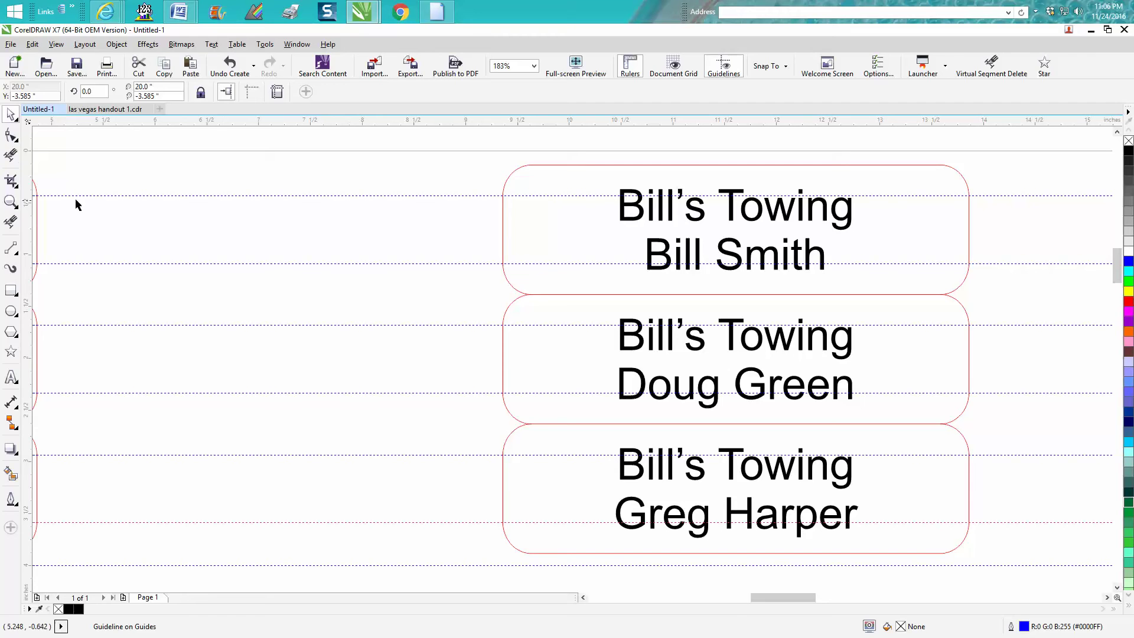
Step: Delete the short left-edge pieces of the top, middle and bottom tags with Virtual Segment Delete
{"action": "left_click", "coordinate": [11, 155]}
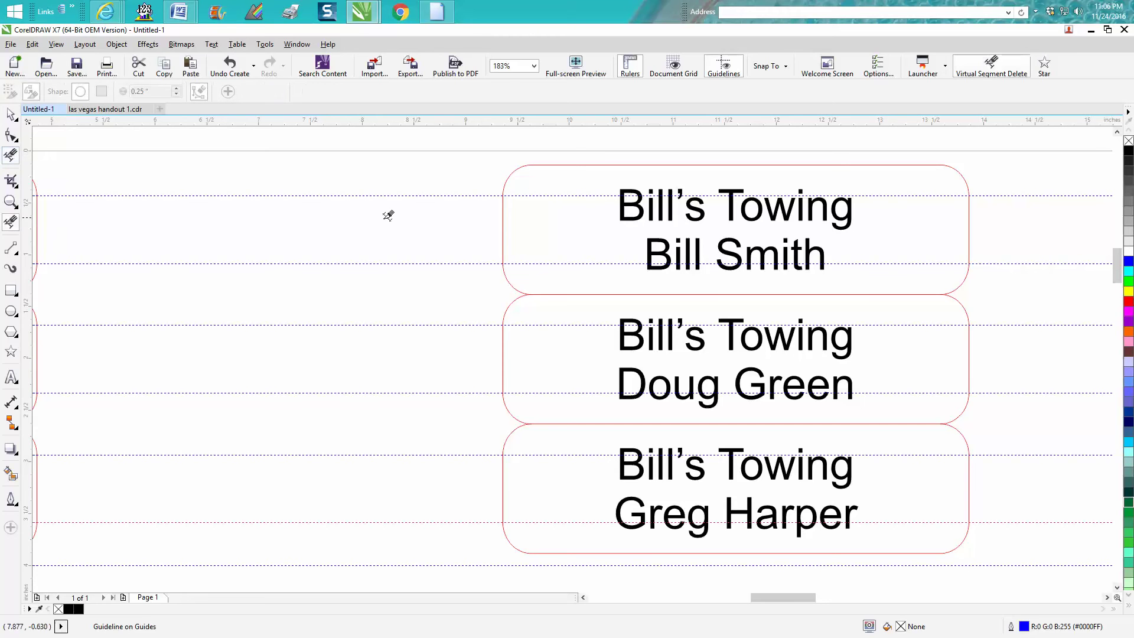
{"action": "left_click", "coordinate": [504, 223]}
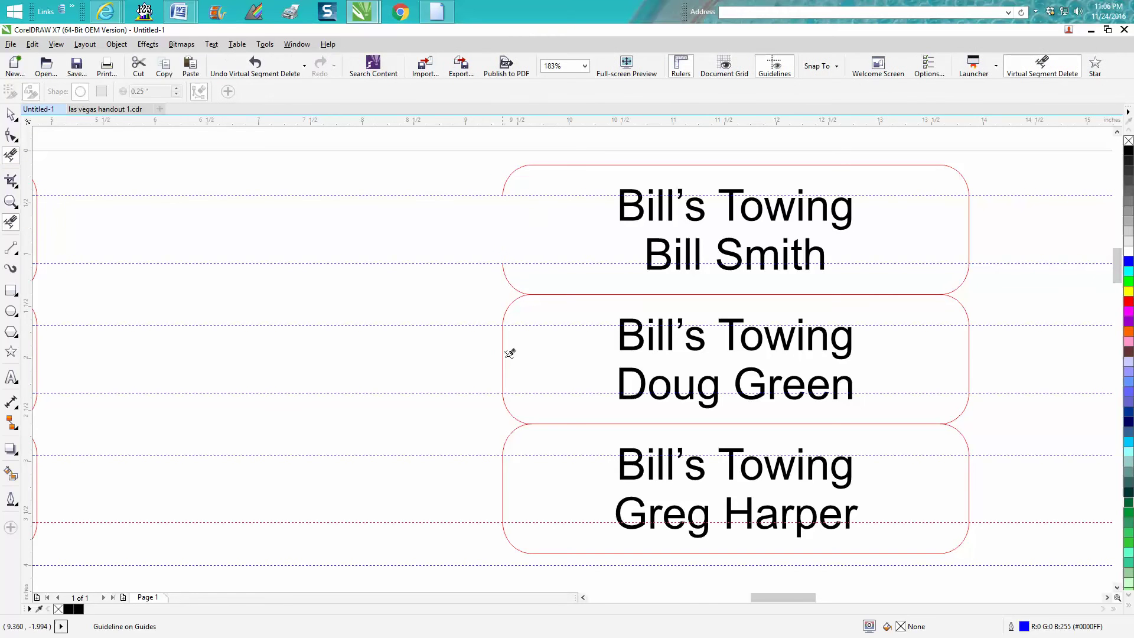
{"action": "left_click", "coordinate": [504, 356]}
{"action": "left_click", "coordinate": [504, 471]}
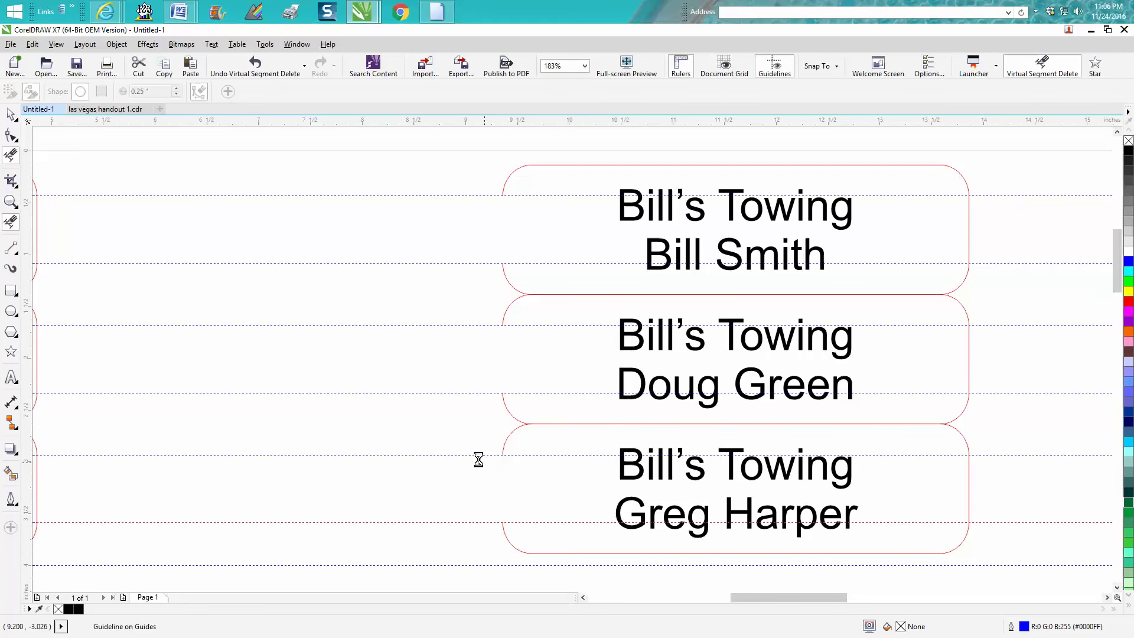
{"action": "scroll", "coordinate": [479, 459], "scroll_direction": "down", "scroll_amount": 3}
Step: Shift the right column of tags left so it sits flush against the first
{"action": "left_click", "coordinate": [10, 114]}
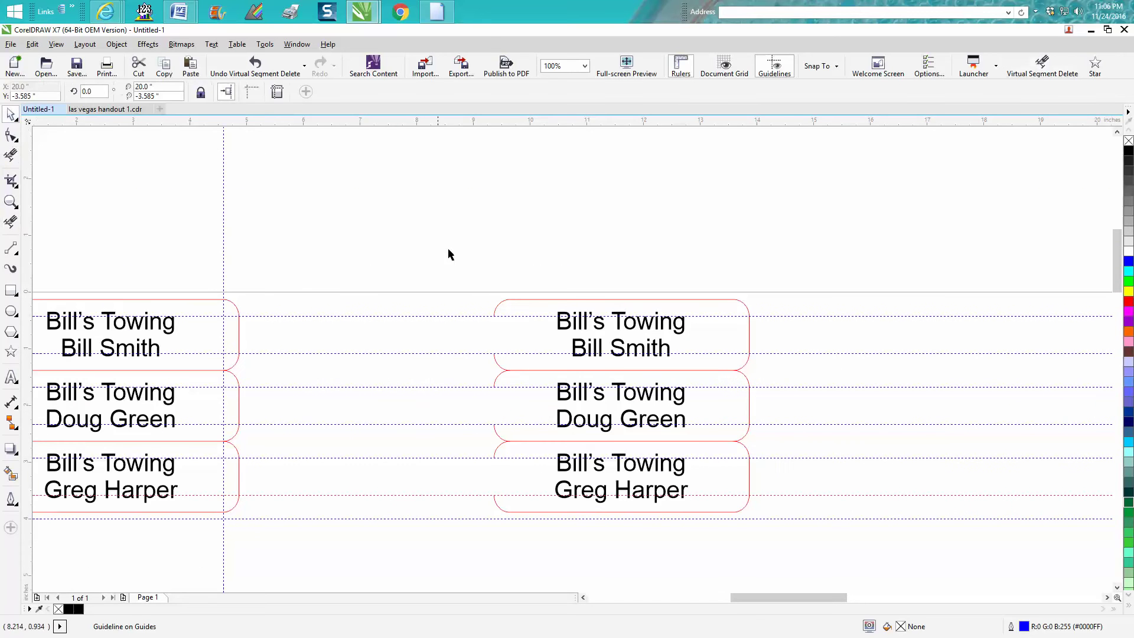
{"action": "left_click_drag", "start_coordinate": [449, 253], "coordinate": [825, 548]}
{"action": "key", "text": "Left"}
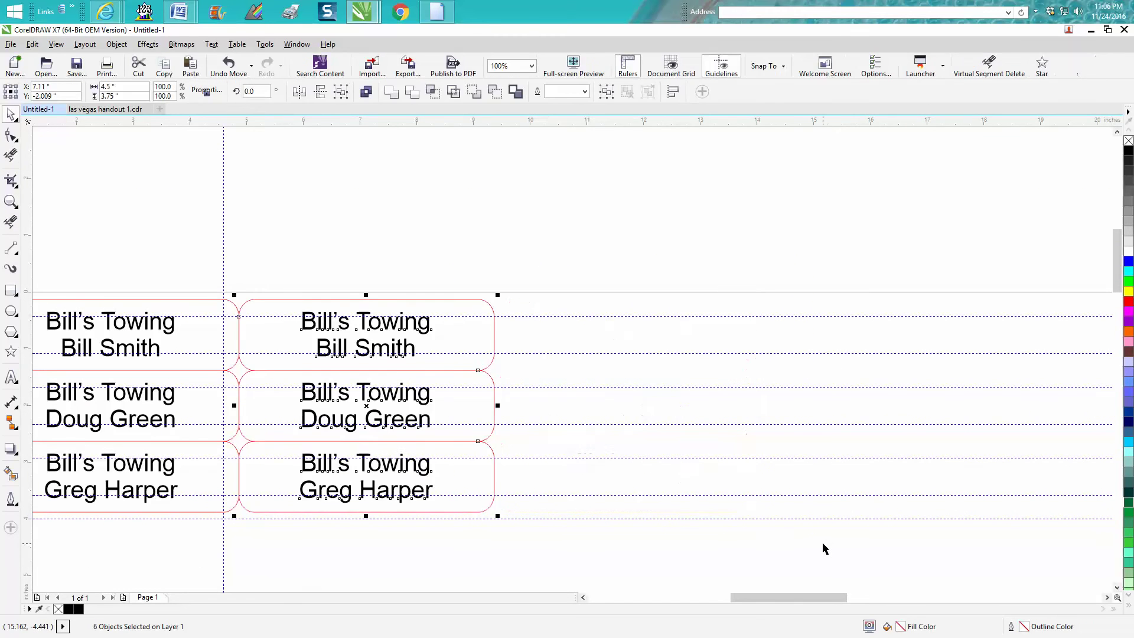
{"action": "scroll", "coordinate": [788, 481], "scroll_direction": "down", "scroll_amount": 2}
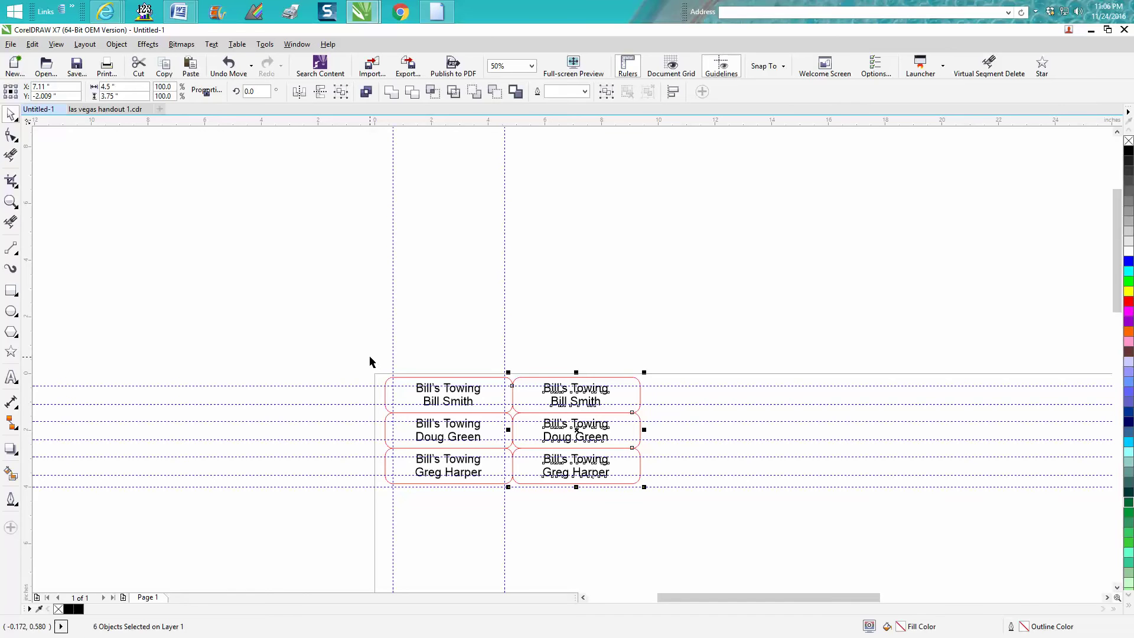
Step: Duplicate both columns twice to create a third and fourth column
{"action": "left_click_drag", "start_coordinate": [370, 357], "coordinate": [664, 514]}
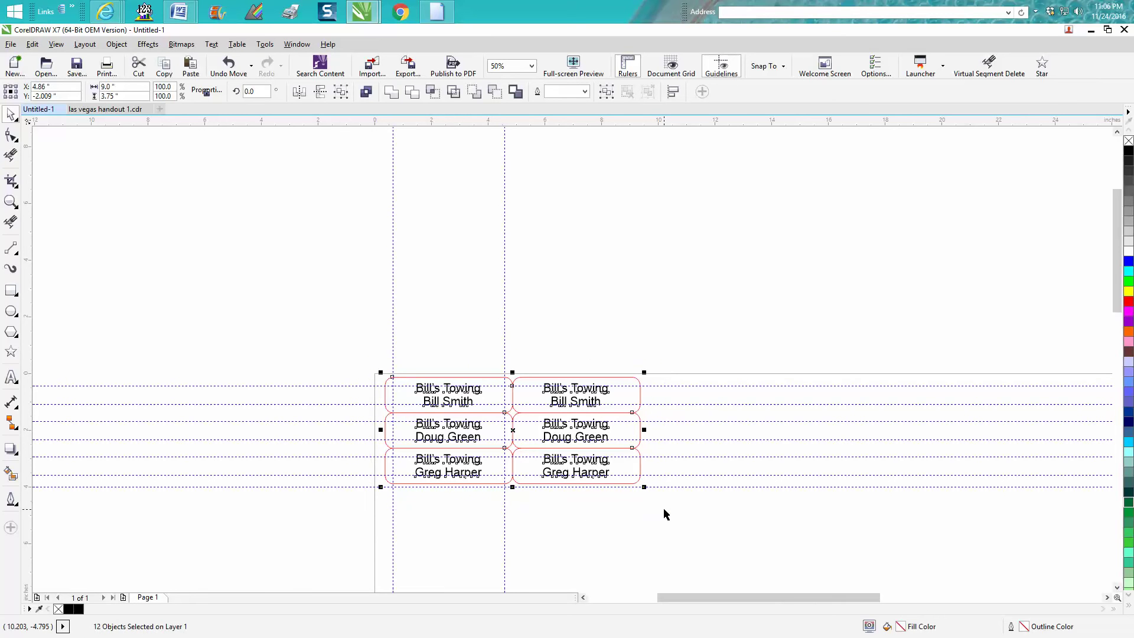
{"action": "key", "text": "ctrl+r"}
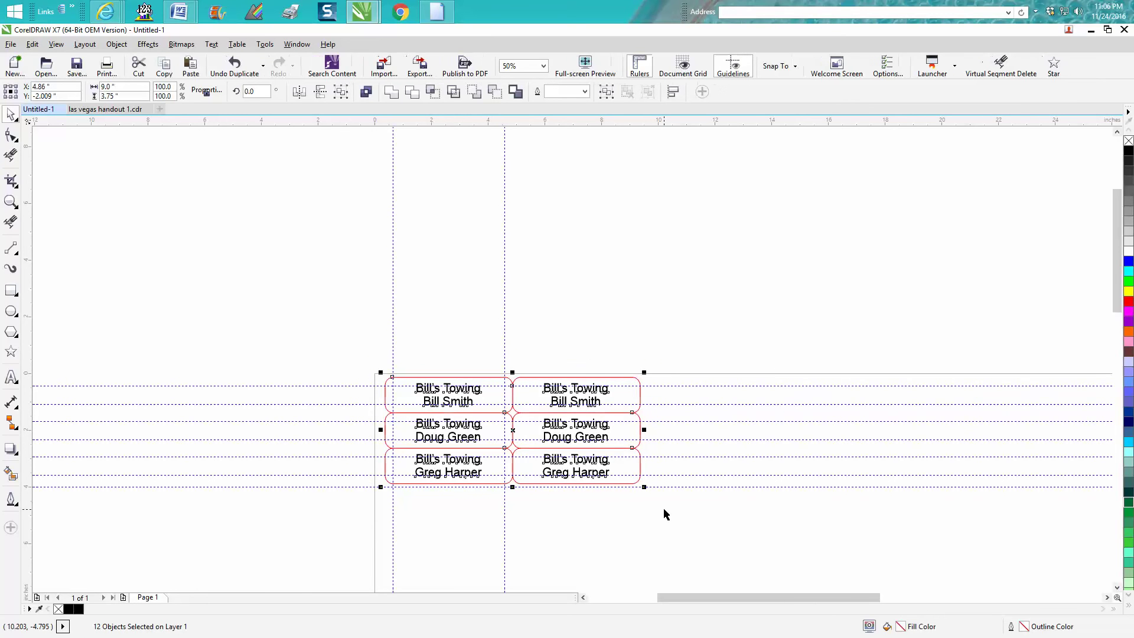
{"action": "key", "text": "ctrl+r"}
{"action": "left_click", "coordinate": [780, 531]}
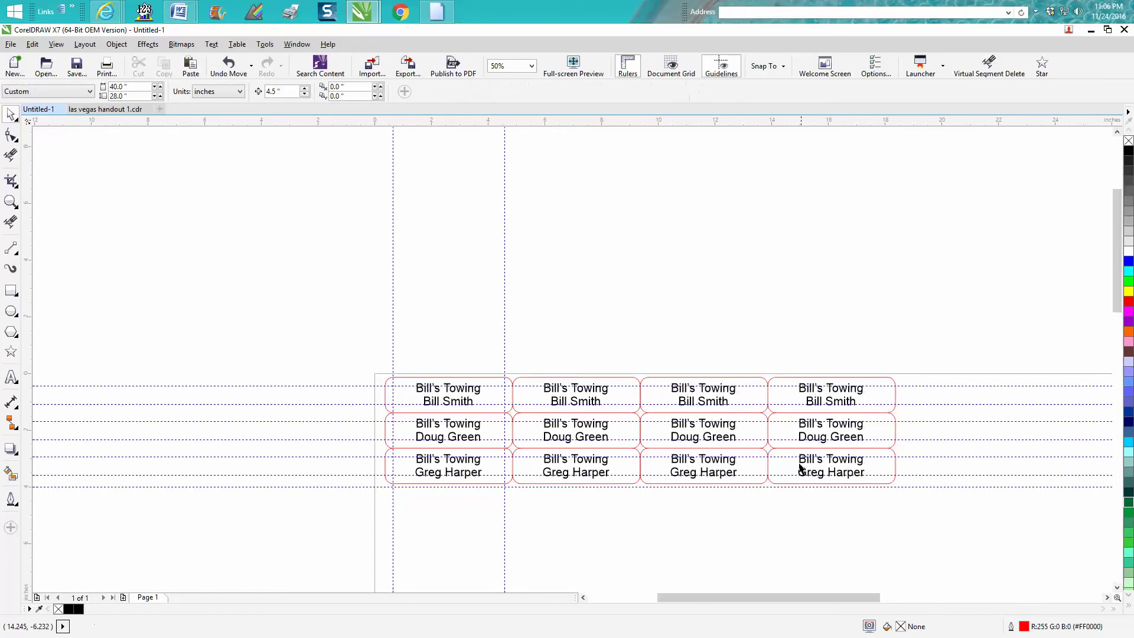
Step: Try lifting the top-right label outline above the grid twice, undoing each move
{"action": "left_click", "coordinate": [895, 397]}
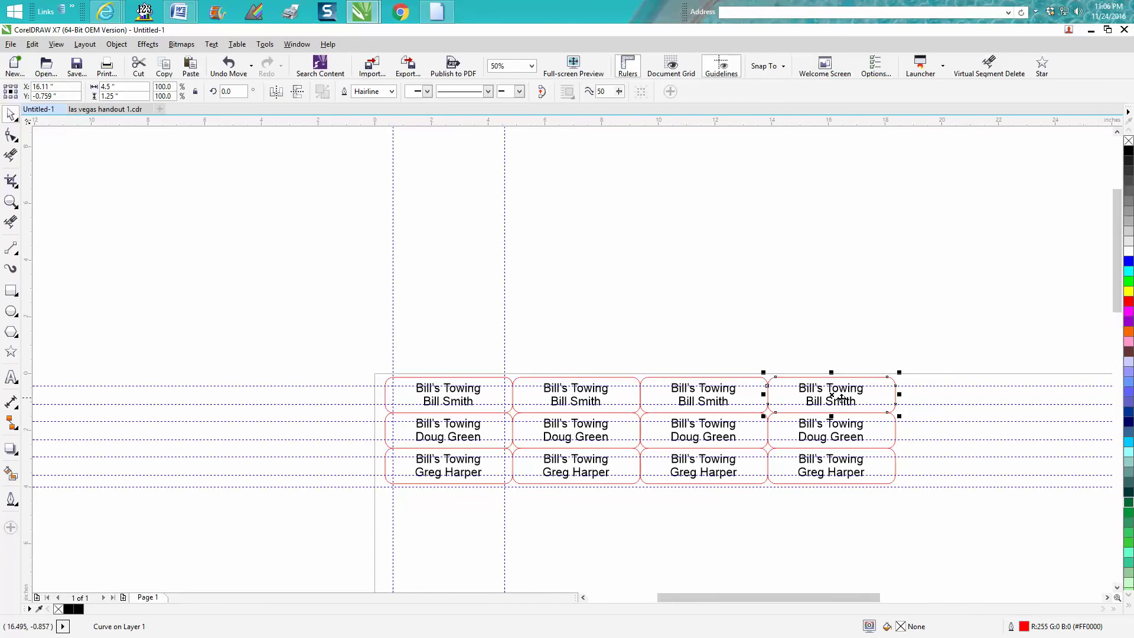
{"action": "left_click_drag", "start_coordinate": [832, 394], "coordinate": [835, 337]}
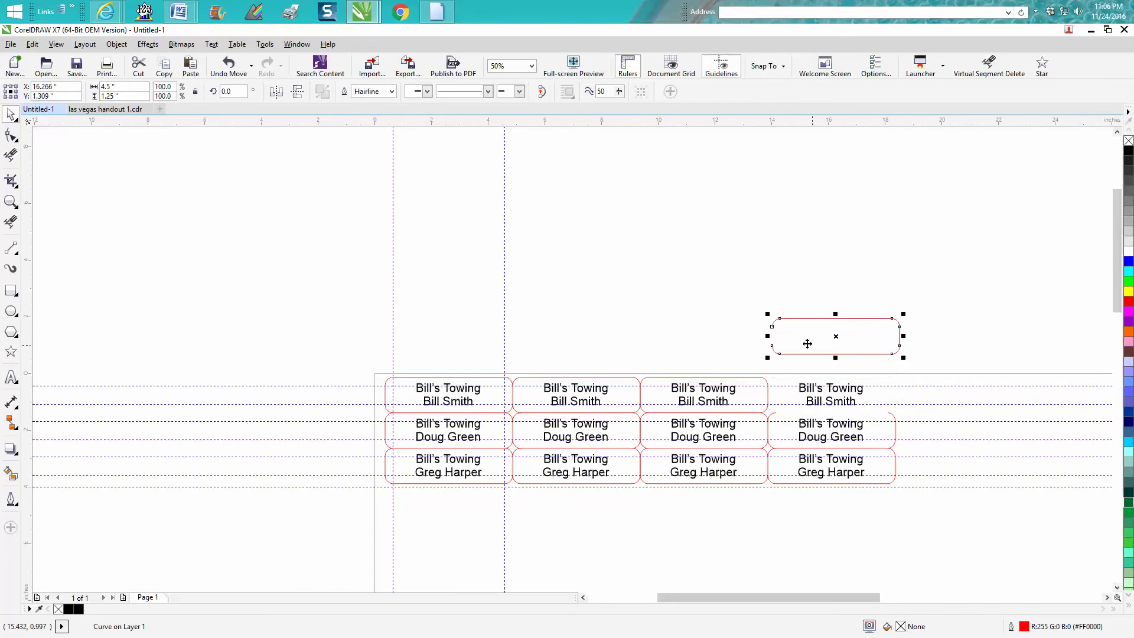
{"action": "left_click", "coordinate": [225, 67]}
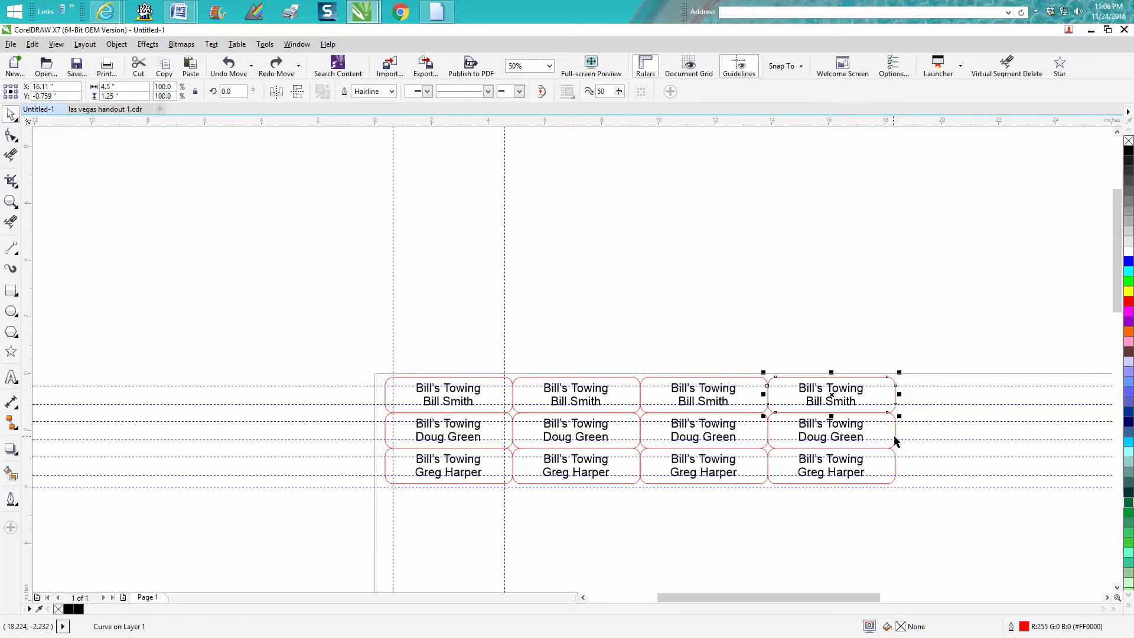
{"action": "left_click_drag", "start_coordinate": [831, 394], "coordinate": [831, 333]}
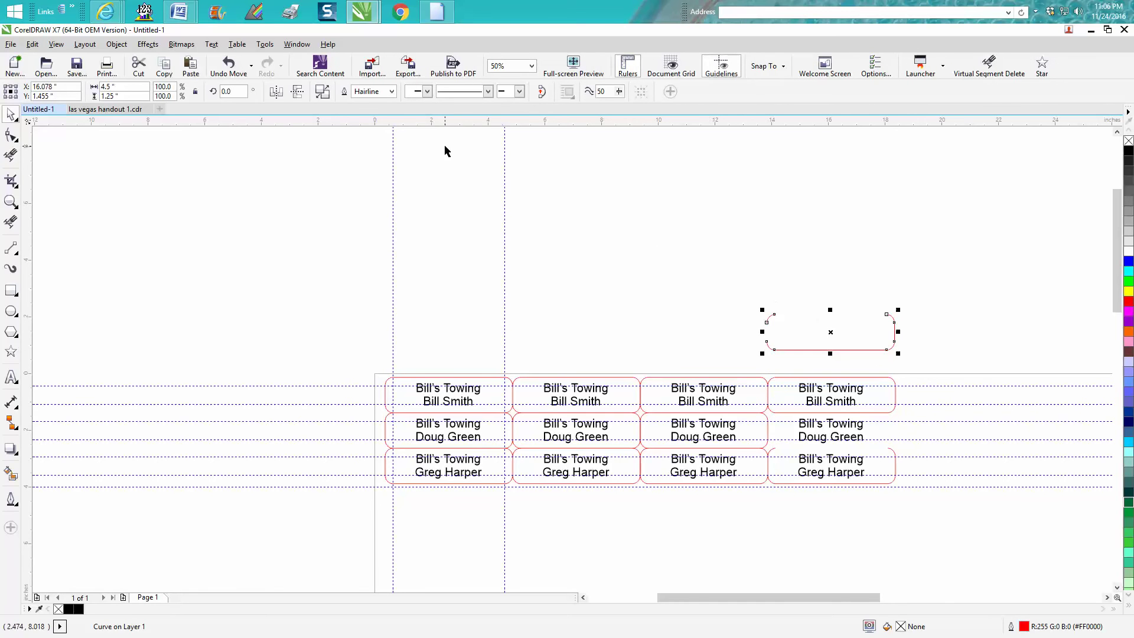
{"action": "left_click", "coordinate": [236, 70]}
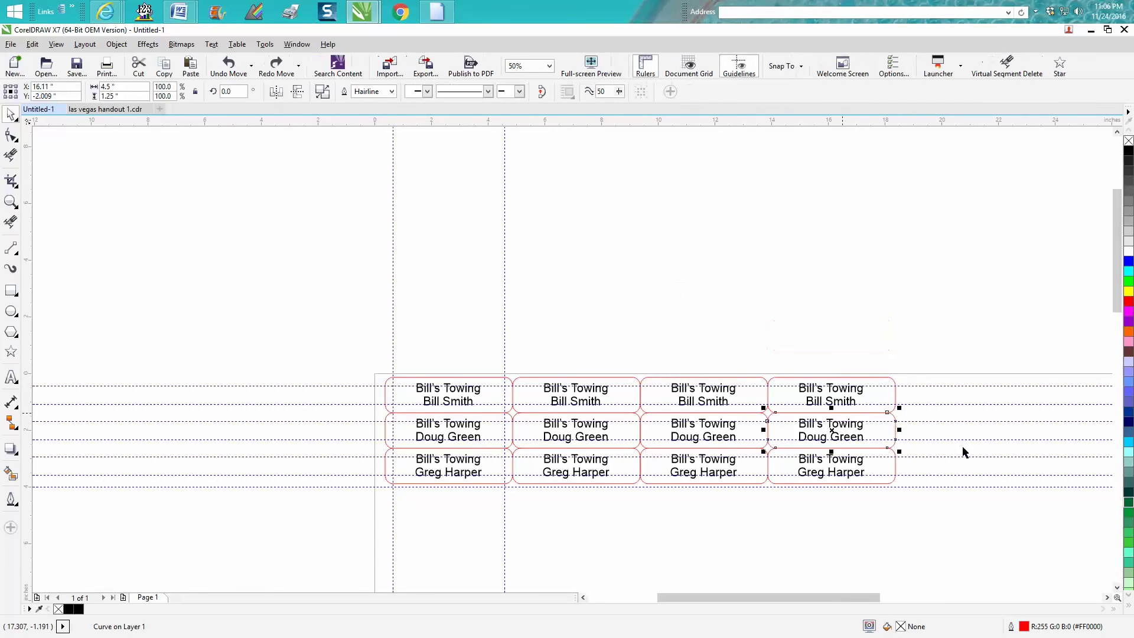
Step: Place a vertical guide at the grid's right edge and zoom in on the labels
{"action": "left_click_drag", "start_coordinate": [883, 598], "coordinate": [894, 597]}
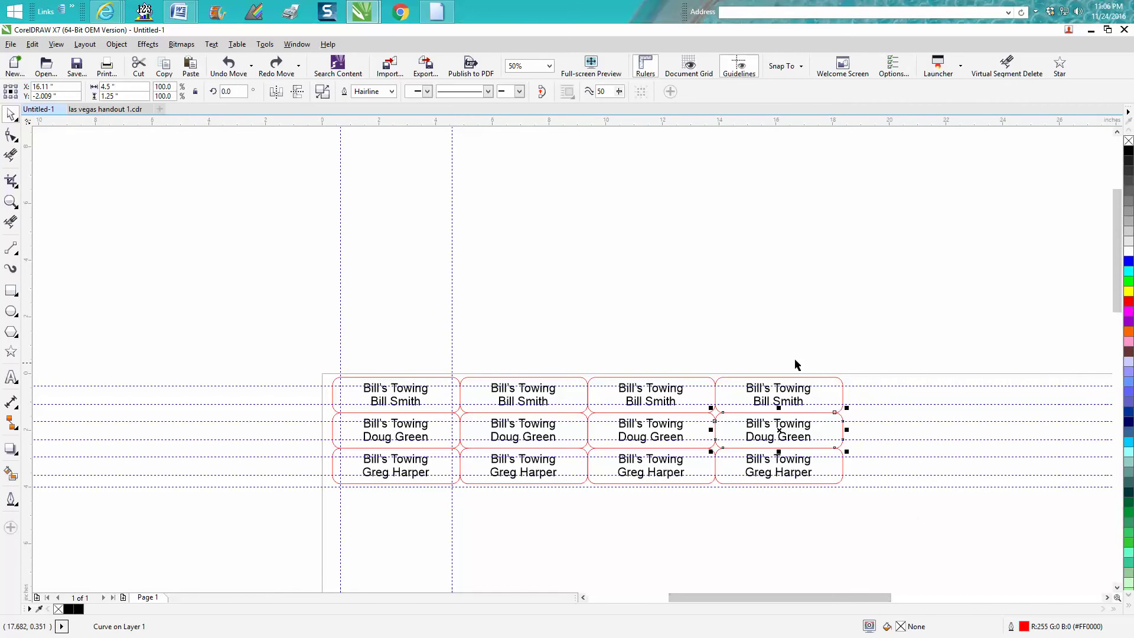
{"action": "left_click_drag", "start_coordinate": [34, 280], "coordinate": [819, 286]}
{"action": "left_click_drag", "start_coordinate": [26, 267], "coordinate": [843, 275]}
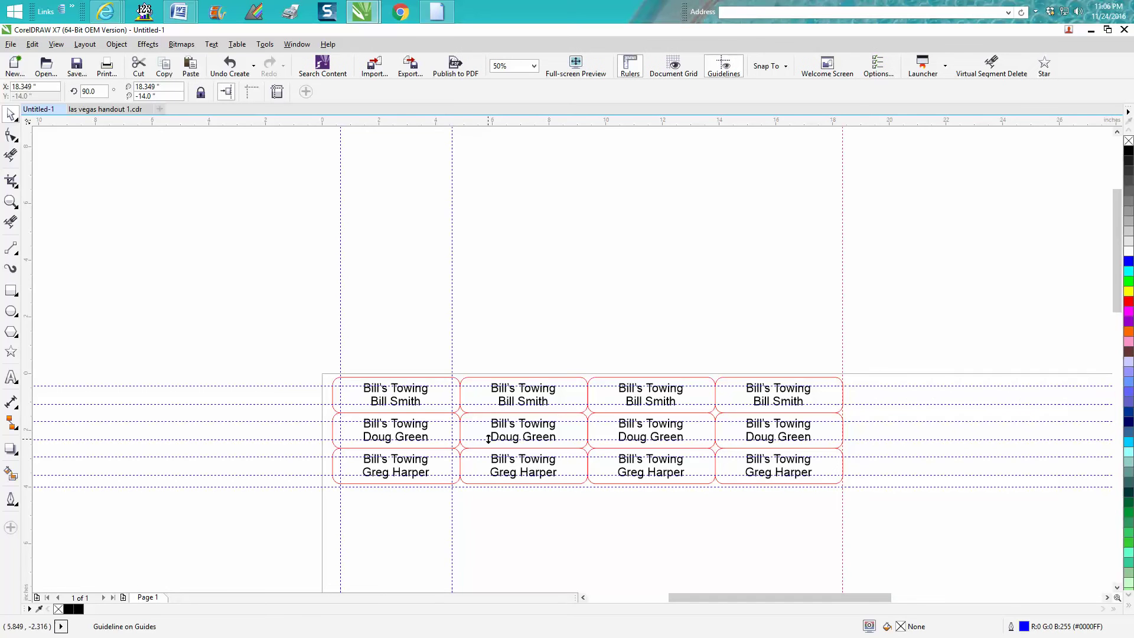
{"action": "left_click", "coordinate": [10, 201]}
{"action": "left_click_drag", "start_coordinate": [418, 449], "coordinate": [893, 506]}
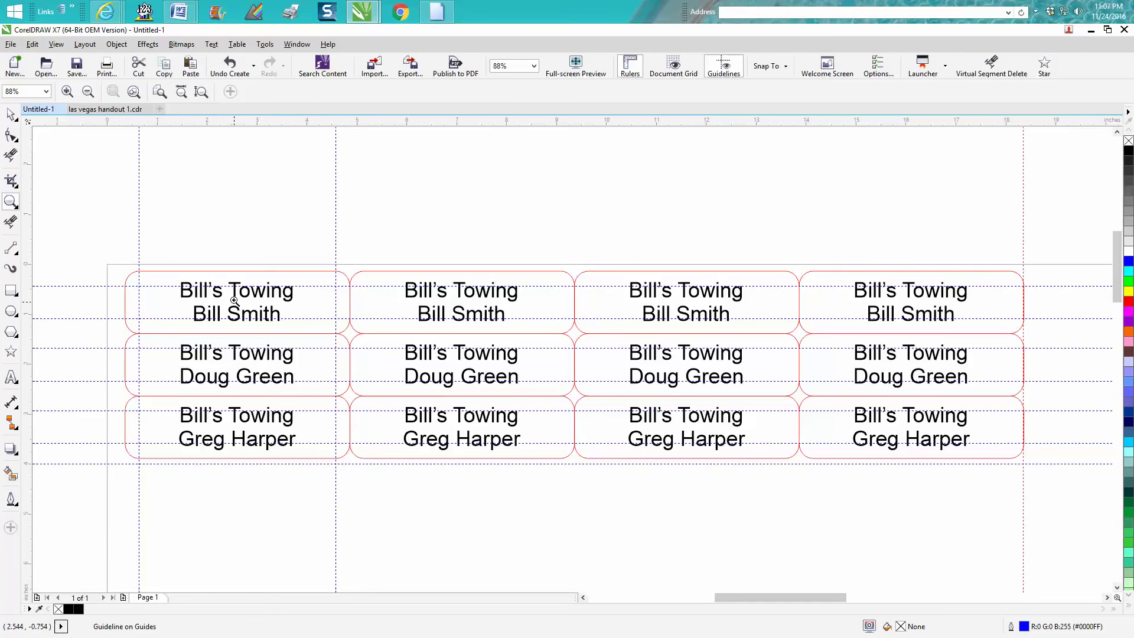
{"action": "left_click", "coordinate": [14, 118]}
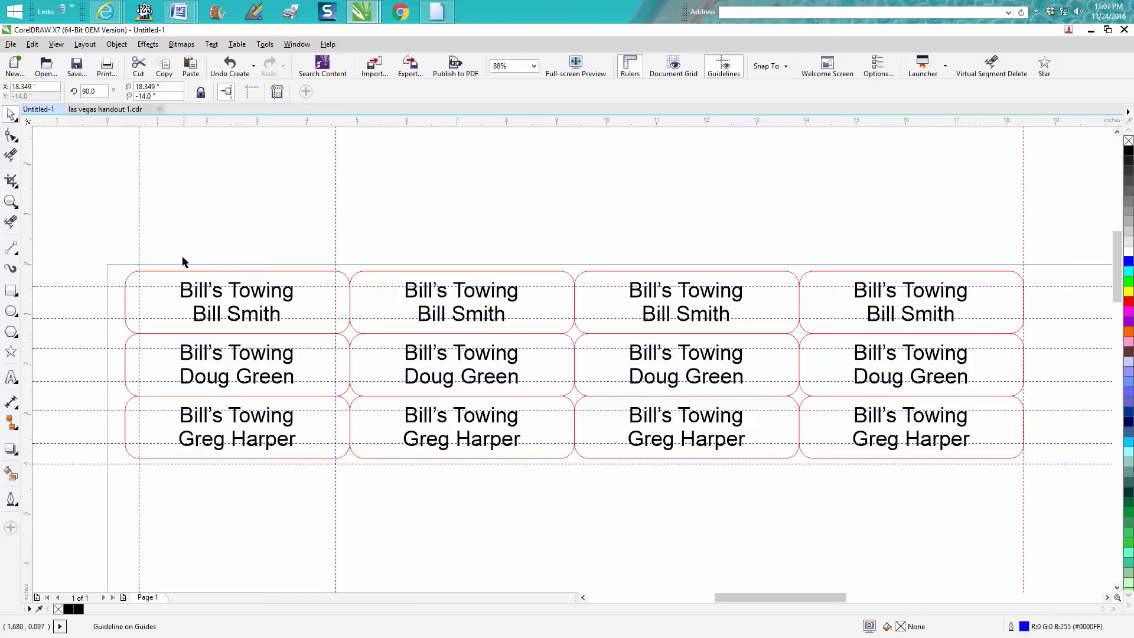
Step: Replace the name line on the second top-row label with a new person's name
{"action": "left_click", "coordinate": [443, 324]}
{"action": "left_click", "coordinate": [443, 321]}
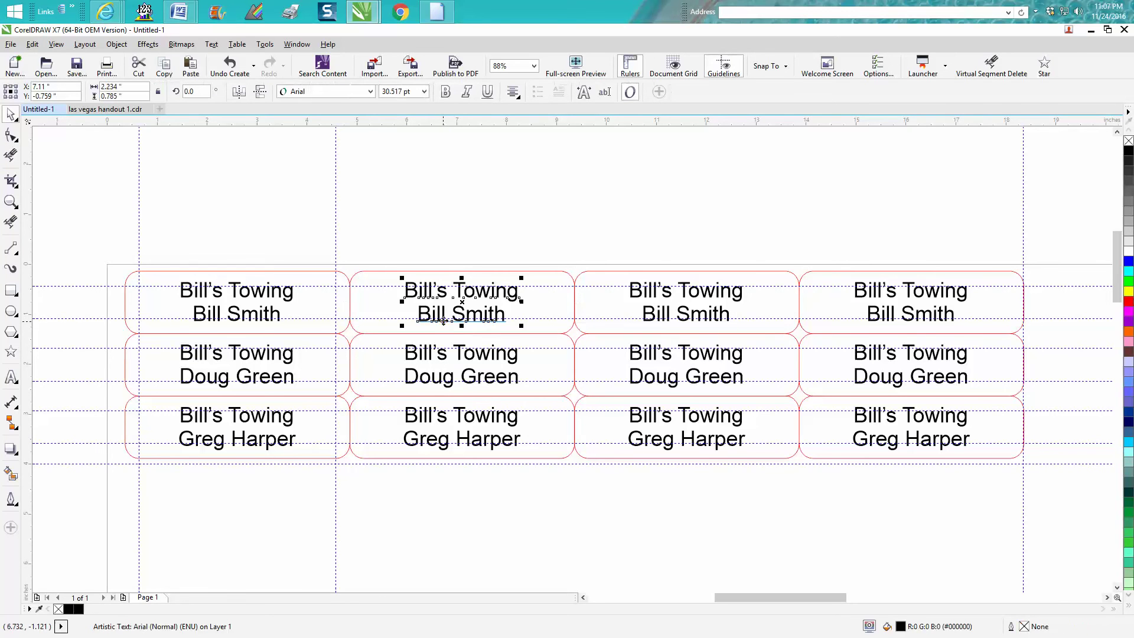
{"action": "left_click", "coordinate": [604, 94]}
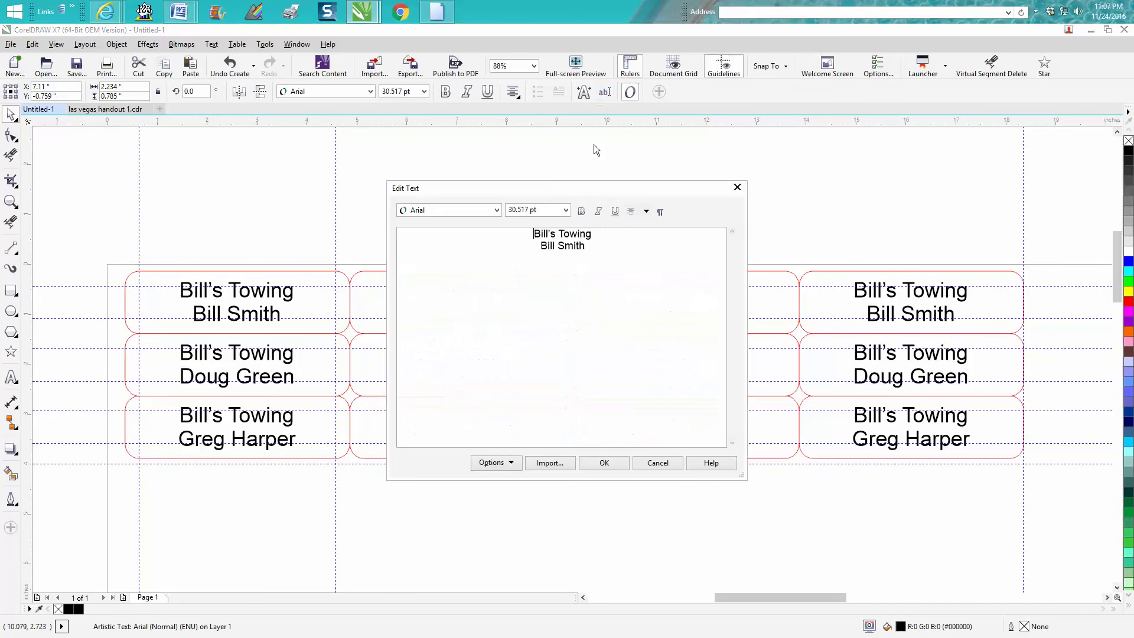
{"action": "left_click_drag", "start_coordinate": [604, 239], "coordinate": [525, 268]}
{"action": "type", "text": "Fews"}
{"action": "key", "text": "BackSpace"}
{"action": "key", "text": "BackSpace"}
{"action": "type", "text": "es"}
{"action": "key", "text": "BackSpace"}
{"action": "type", "text": "d Blue"}
{"action": "key", "text": "Return"}
{"action": "left_click", "coordinate": [604, 463]}
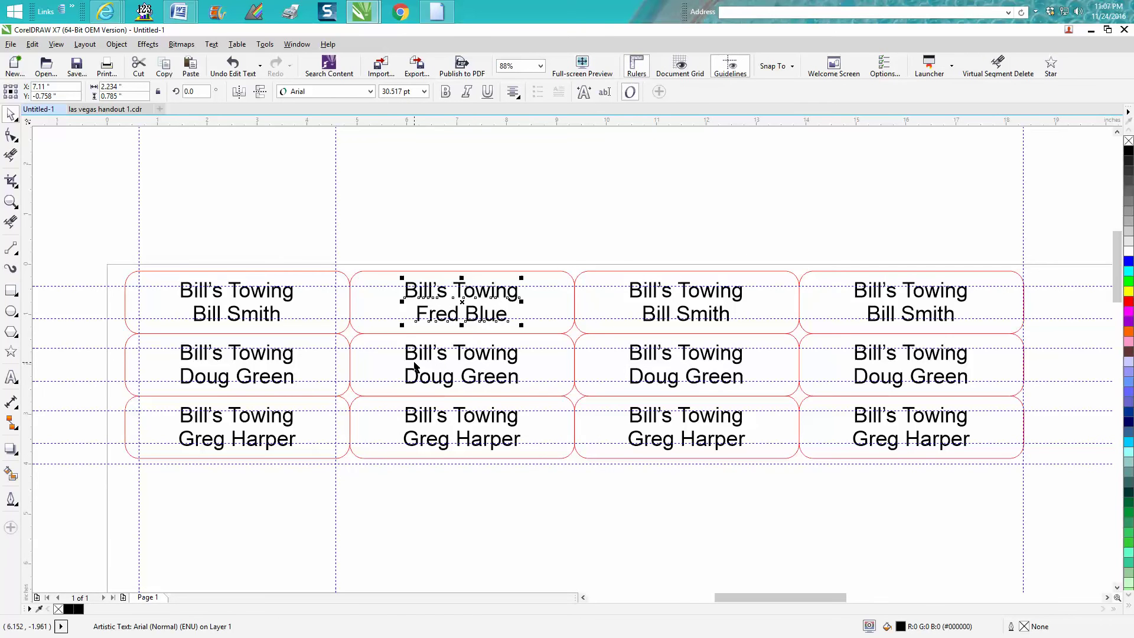
Step: Delete the text from all four label columns, one column at a time
{"action": "left_click_drag", "start_coordinate": [159, 239], "coordinate": [315, 476]}
{"action": "key", "text": "Delete"}
{"action": "left_click_drag", "start_coordinate": [385, 235], "coordinate": [536, 475]}
{"action": "key", "text": "Delete"}
{"action": "left_click_drag", "start_coordinate": [619, 254], "coordinate": [769, 490]}
{"action": "key", "text": "Delete"}
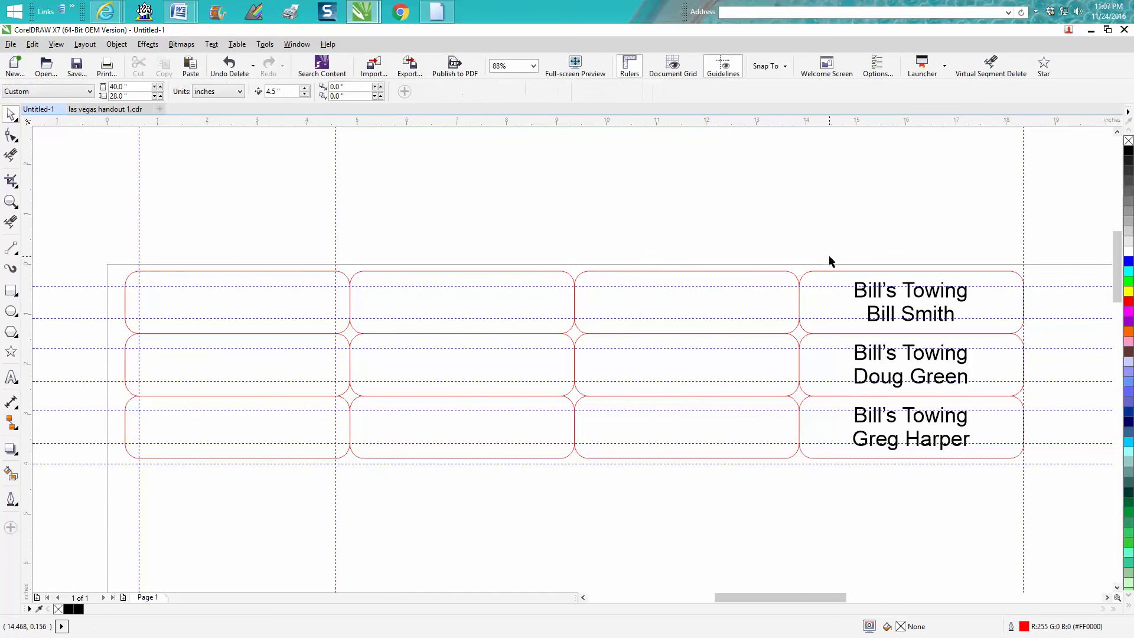
{"action": "left_click_drag", "start_coordinate": [830, 254], "coordinate": [986, 511]}
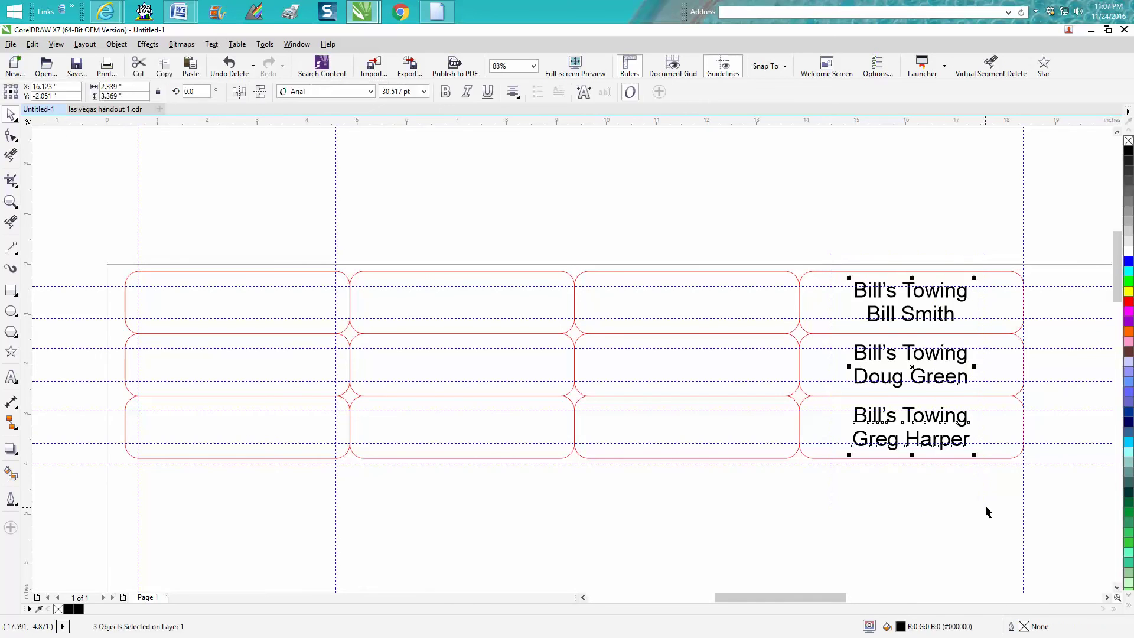
{"action": "key", "text": "Delete"}
Step: Create text reading 'A1 Moving' with a person's name on a second line
{"action": "left_click", "coordinate": [11, 376]}
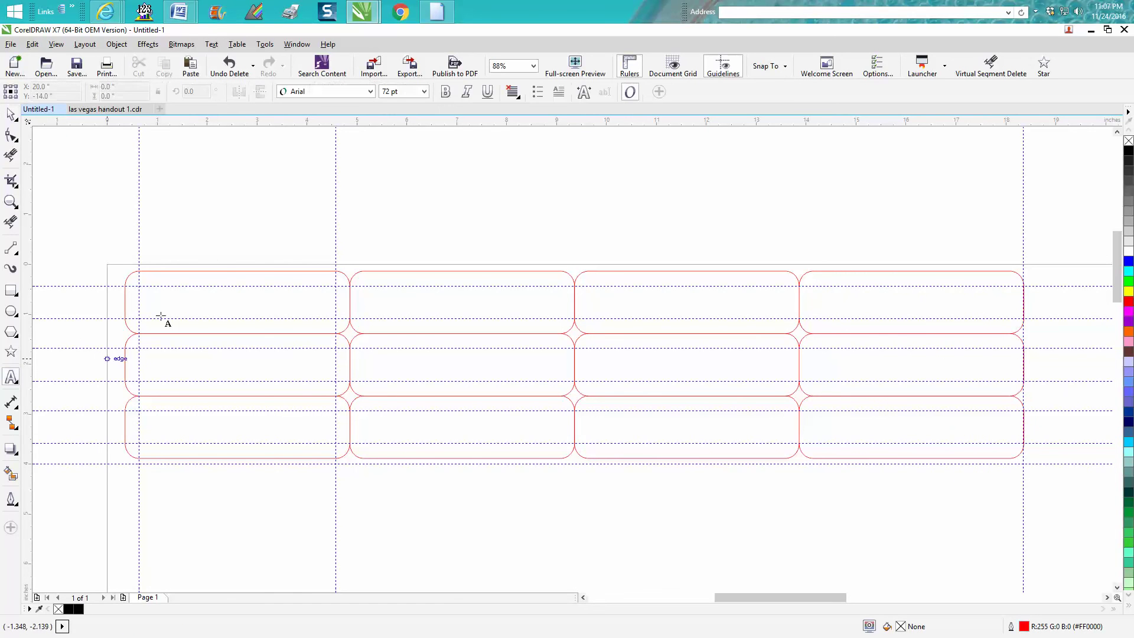
{"action": "left_click", "coordinate": [252, 232]}
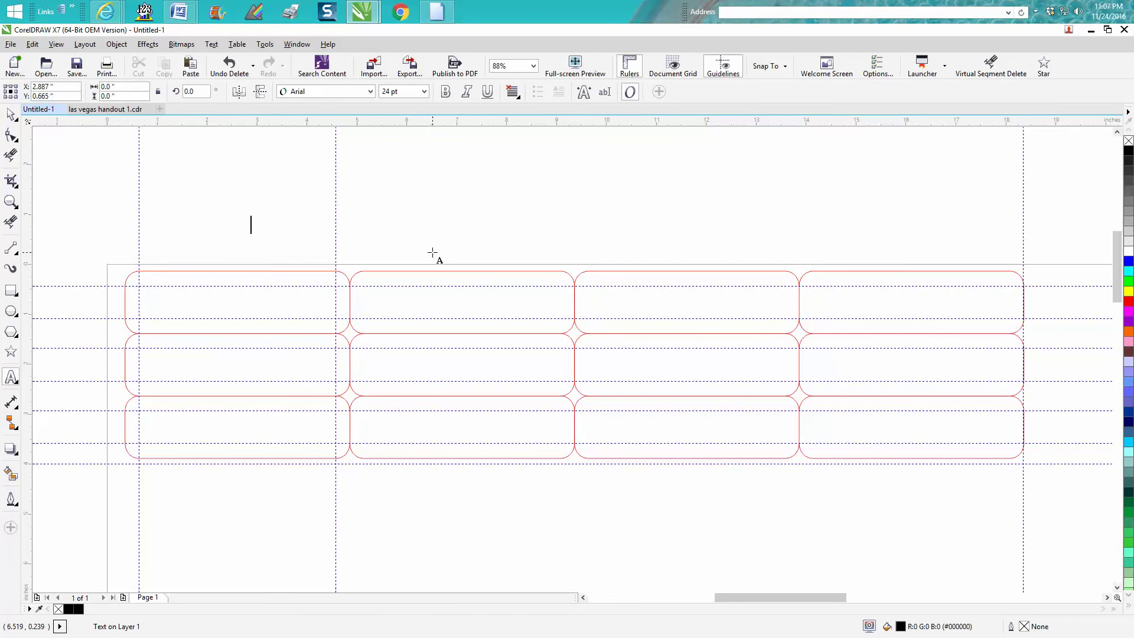
{"action": "type", "text": "A"}
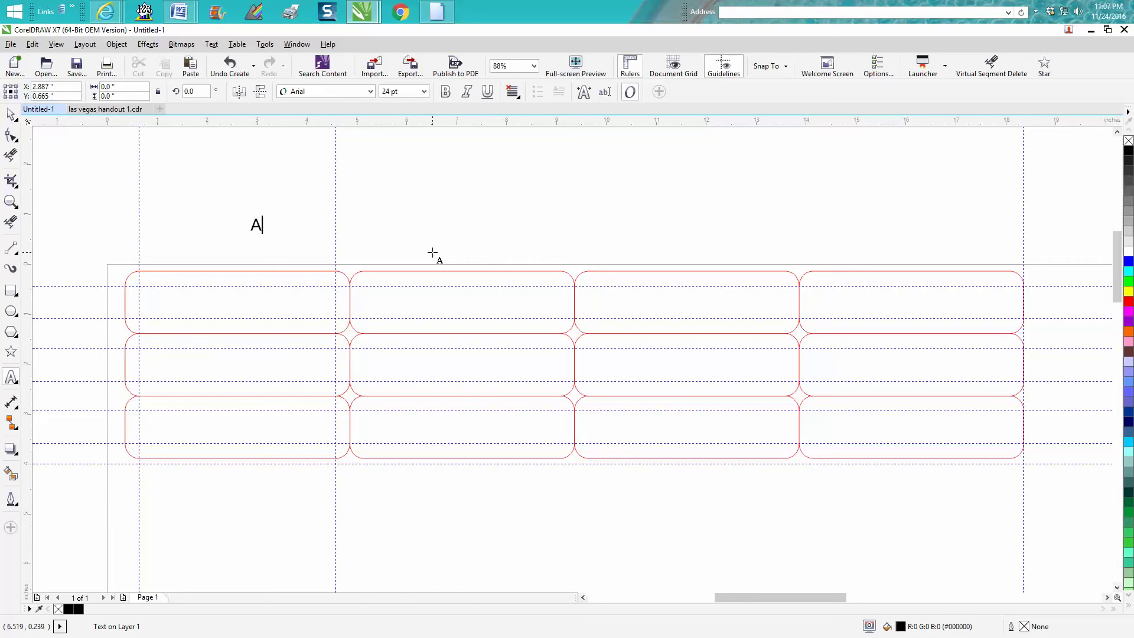
{"action": "type", "text": "1 "}
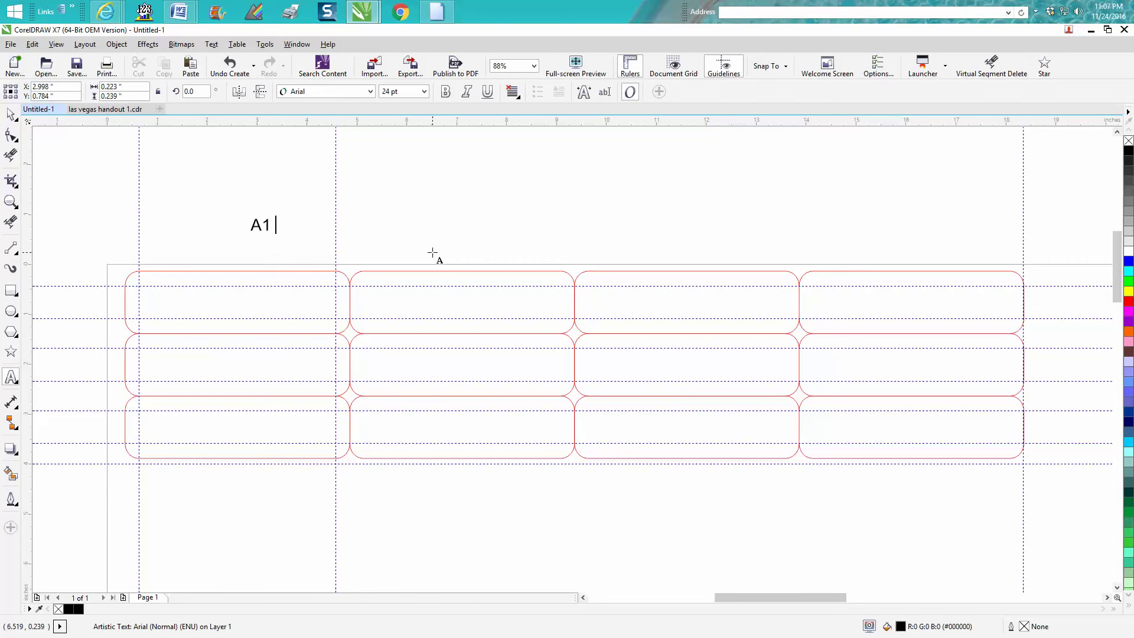
{"action": "type", "text": "Moving"}
{"action": "key", "text": "Return"}
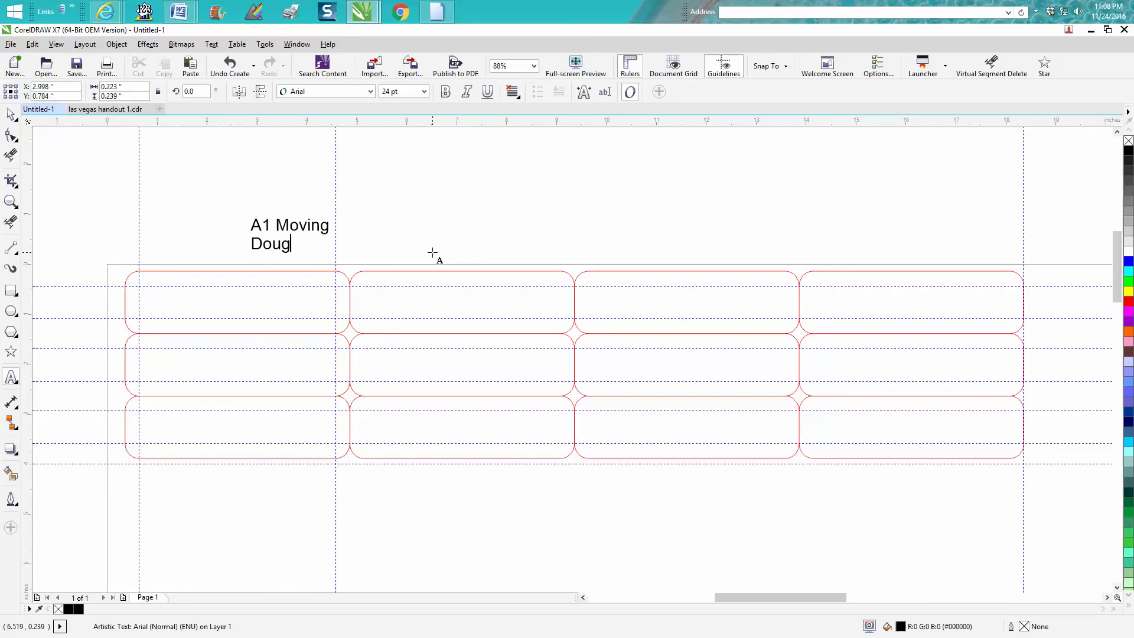
{"action": "key", "text": "Escape"}
Step: Centre-align the two text lines and move them onto the top-left tag
{"action": "left_click", "coordinate": [512, 92]}
{"action": "left_click", "coordinate": [541, 146]}
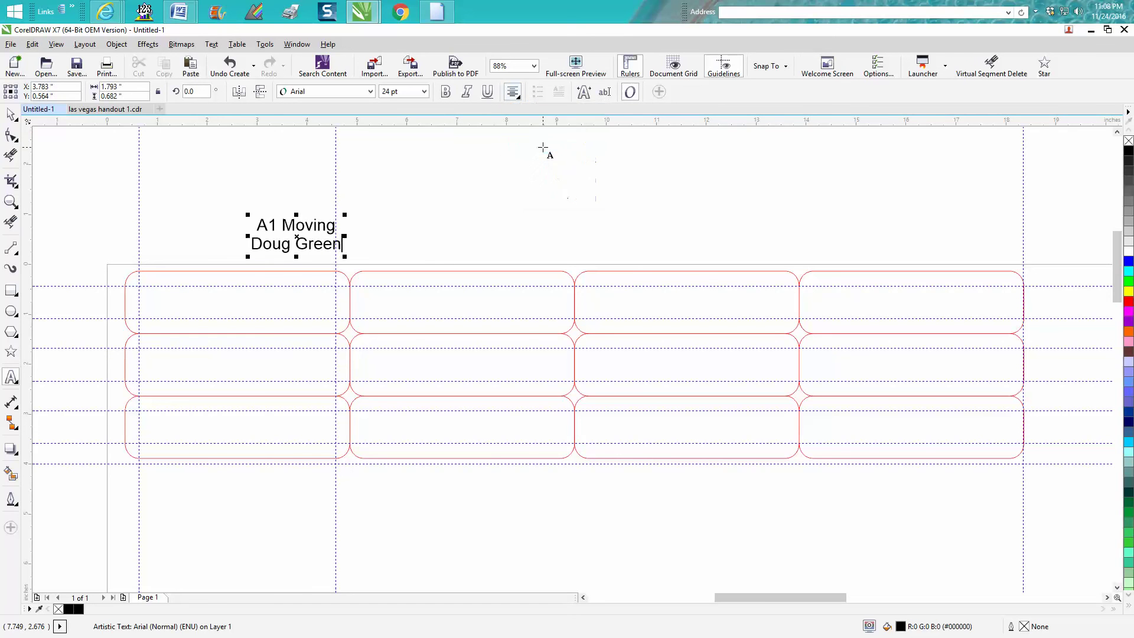
{"action": "left_click_drag", "start_coordinate": [298, 237], "coordinate": [239, 303]}
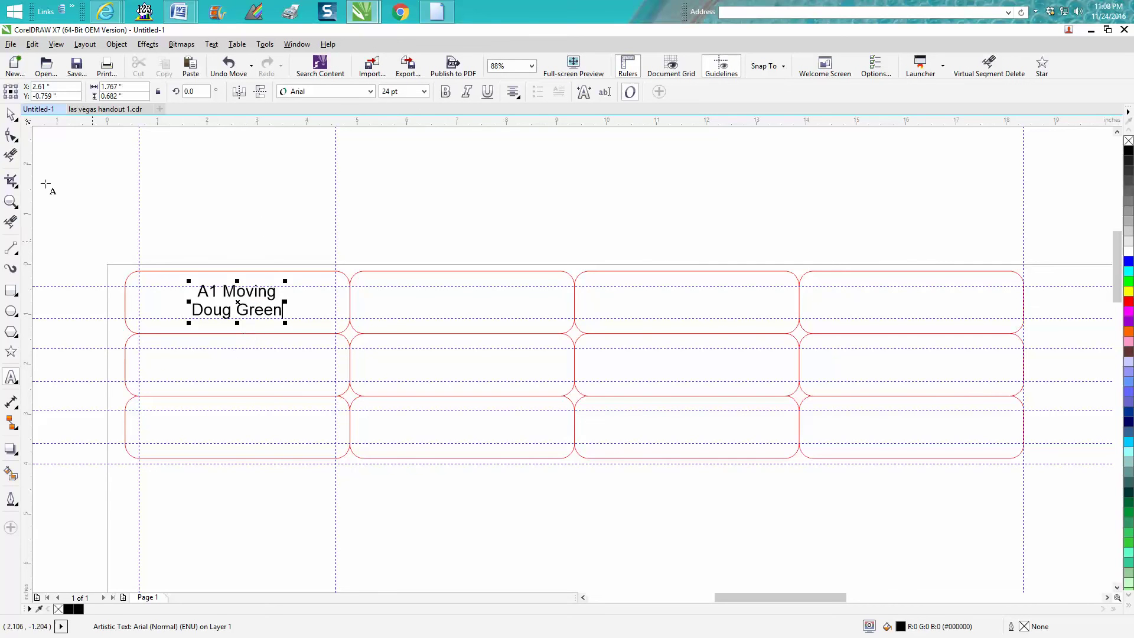
{"action": "left_click", "coordinate": [11, 114]}
Step: Set the nudge to the 1.25-inch row spacing and copy the text into rows two and three
{"action": "left_click", "coordinate": [172, 177]}
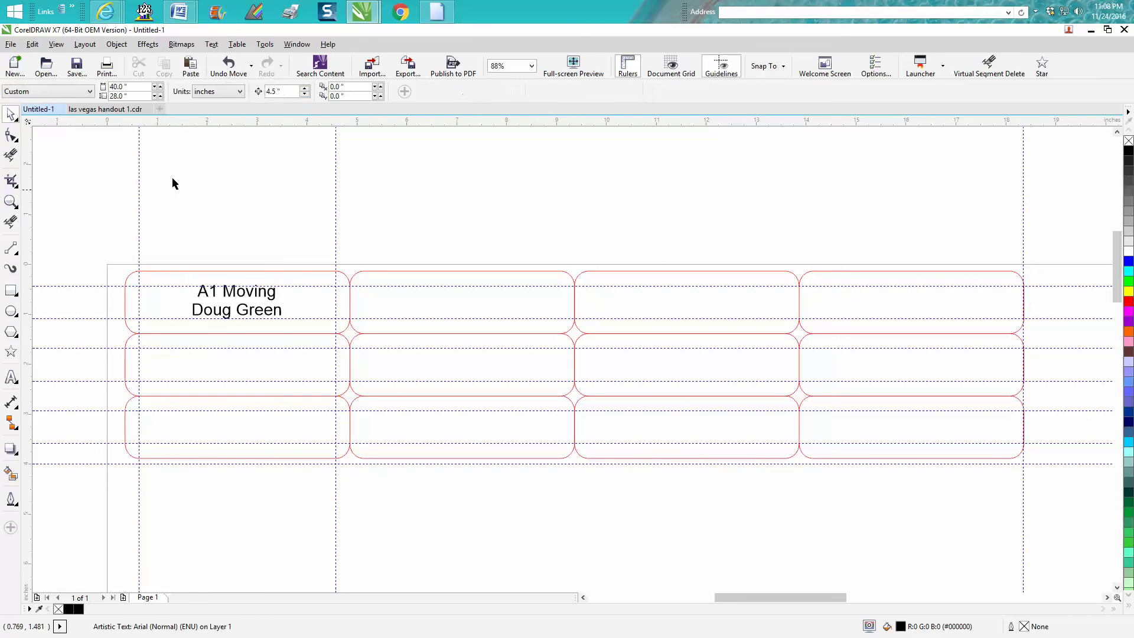
{"action": "left_click", "coordinate": [280, 91]}
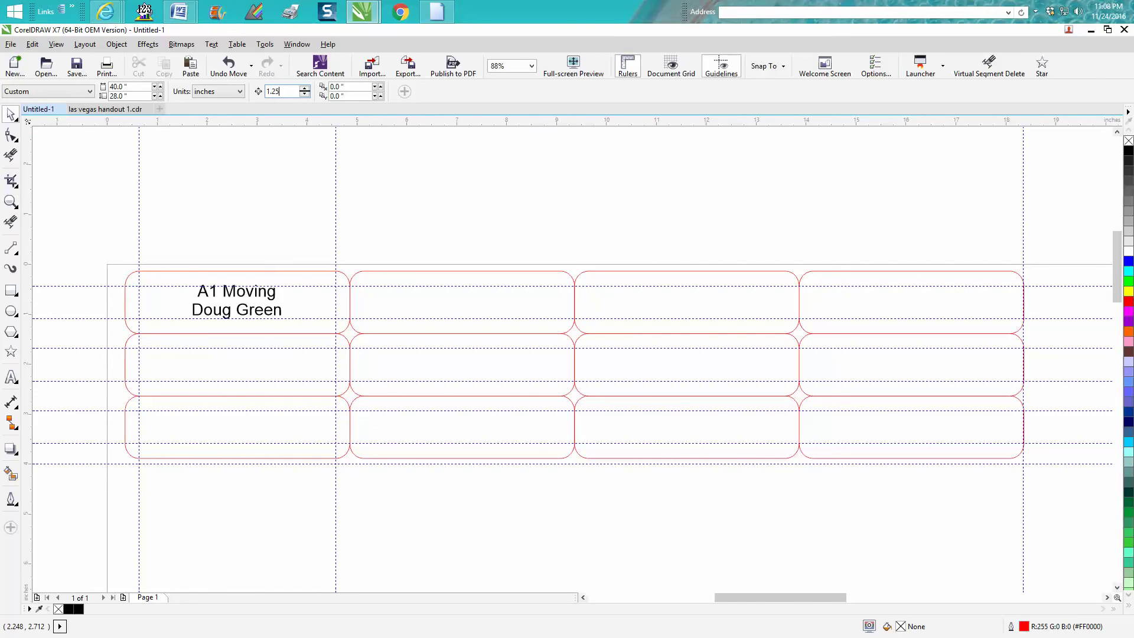
{"action": "left_click", "coordinate": [213, 297]}
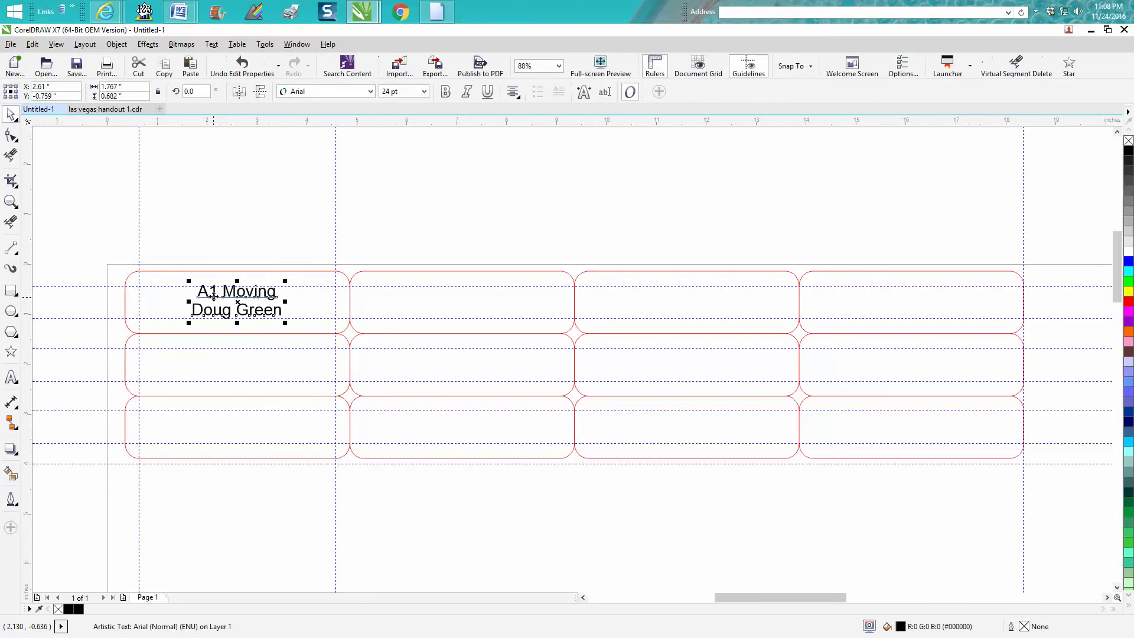
{"action": "key", "text": "KP_Add"}
{"action": "key", "text": "Down"}
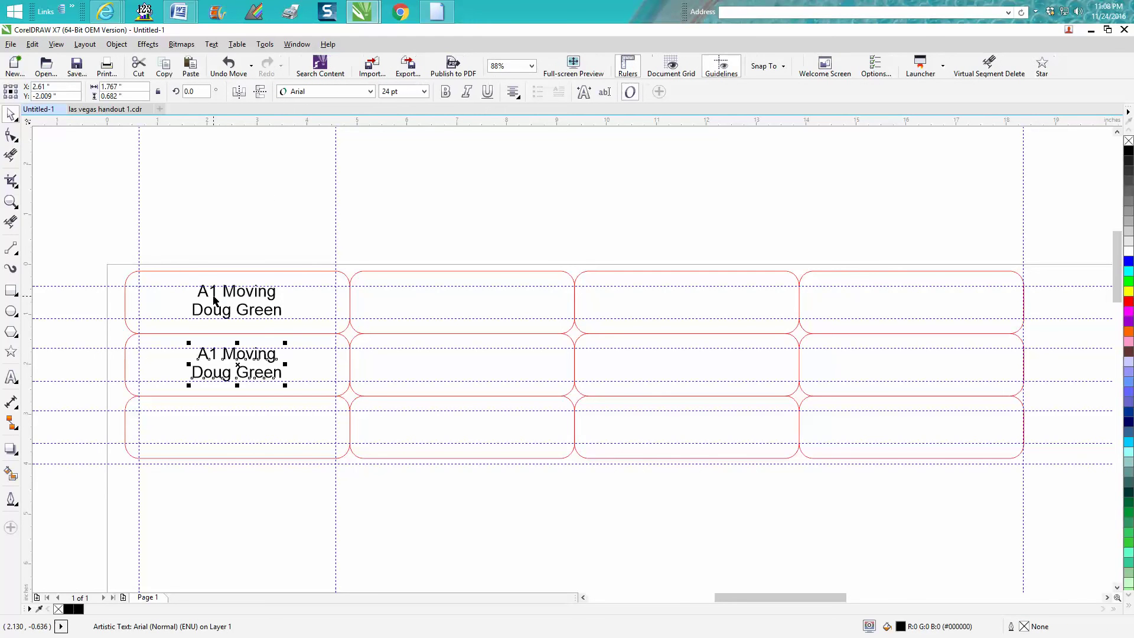
{"action": "key", "text": "ctrl+d"}
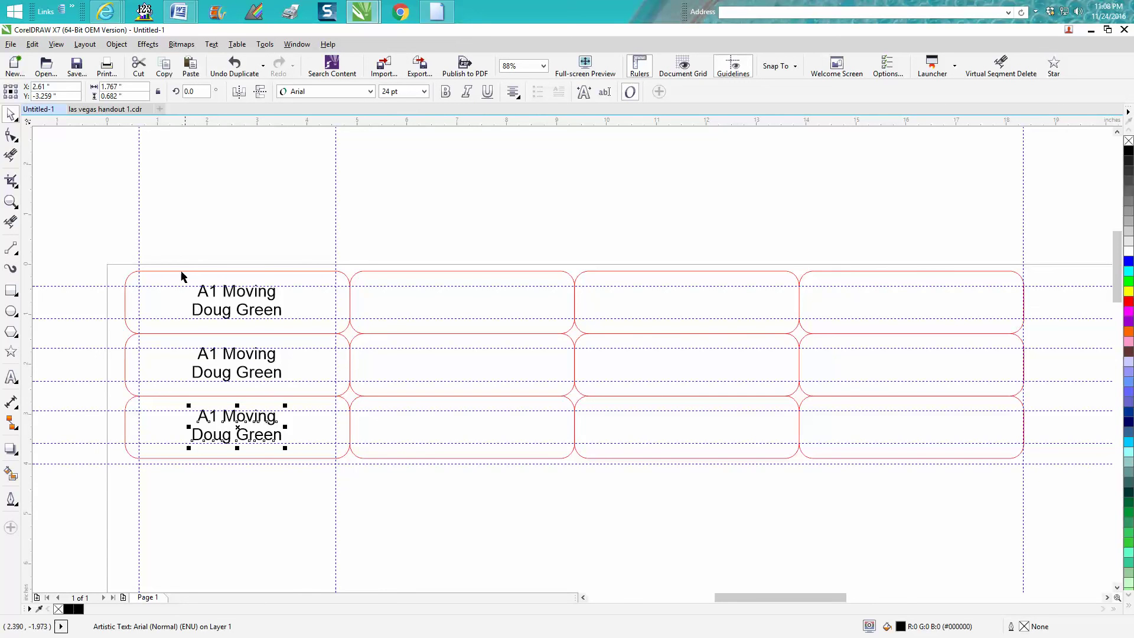
Step: Set the nudge back to 4.5 inches and duplicate the first column's text into the other columns
{"action": "left_click_drag", "start_coordinate": [175, 253], "coordinate": [312, 464]}
{"action": "left_click", "coordinate": [292, 251]}
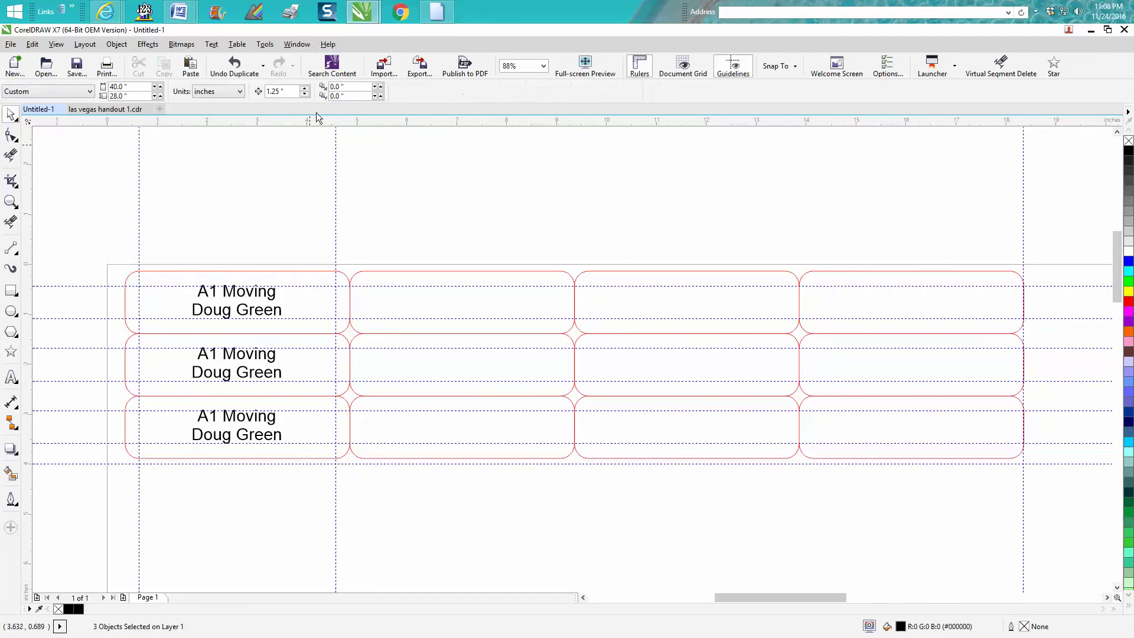
{"action": "left_click_drag", "start_coordinate": [301, 92], "coordinate": [267, 91]}
{"action": "type", "text": "4.5"}
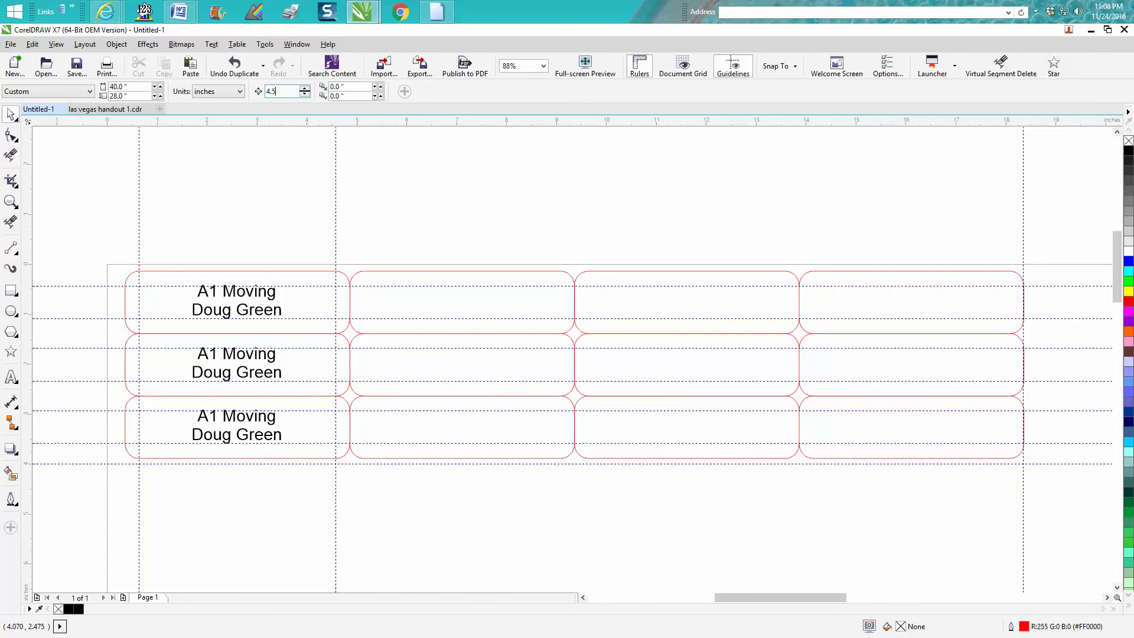
{"action": "key", "text": "Return"}
{"action": "left_click_drag", "start_coordinate": [179, 240], "coordinate": [313, 468]}
{"action": "key", "text": "KP_Add"}
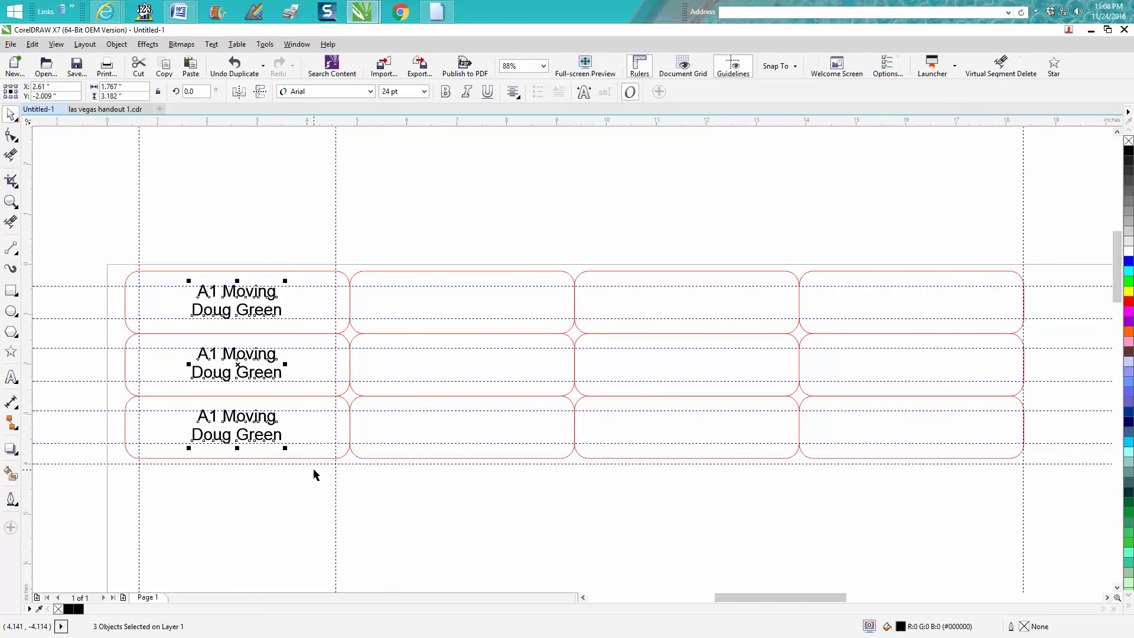
{"action": "key", "text": "Right"}
{"action": "key", "text": "Right"}
{"action": "key", "text": "Left"}
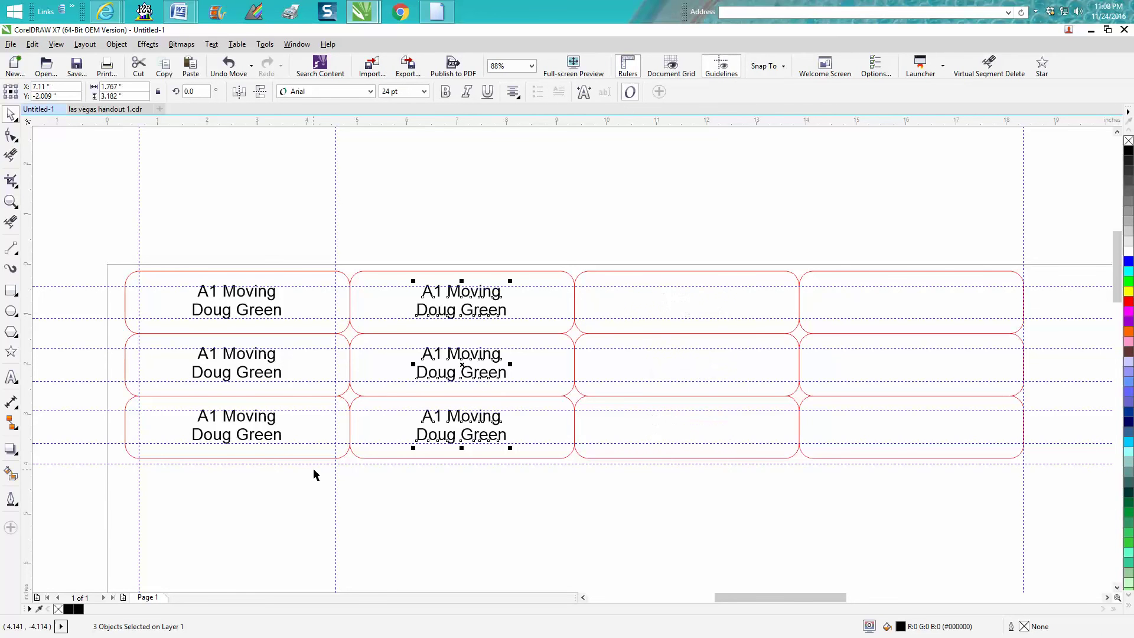
{"action": "key", "text": "ctrl+d"}
{"action": "key", "text": "ctrl+d"}
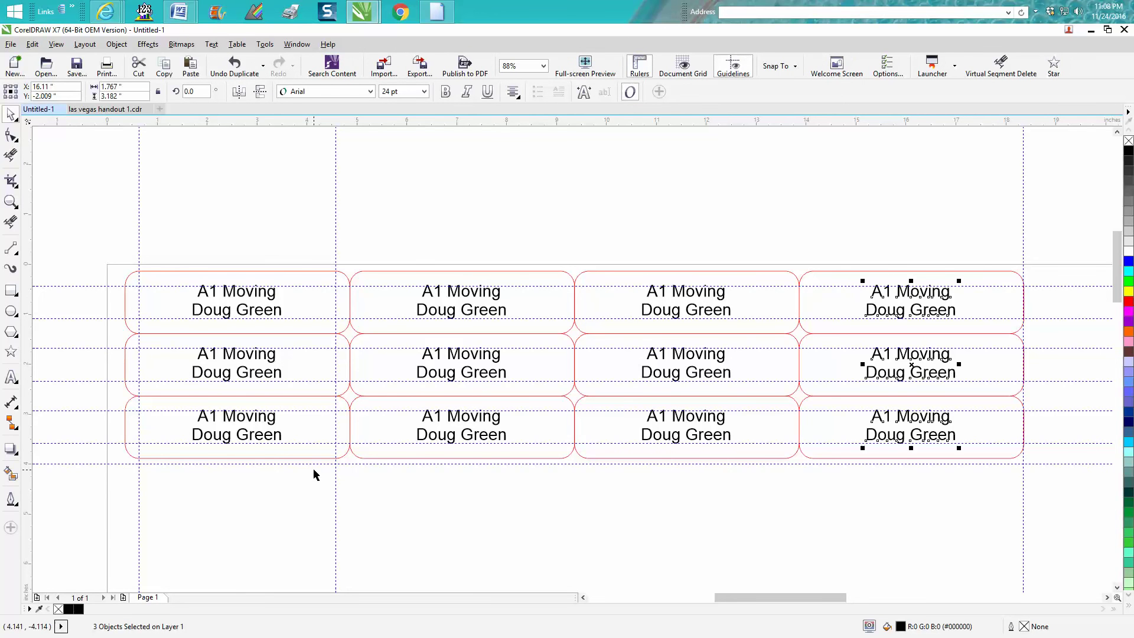
Step: Change the name line in the third top-row tag to another person's name, keeping A1 Moving
{"action": "left_click", "coordinate": [584, 245]}
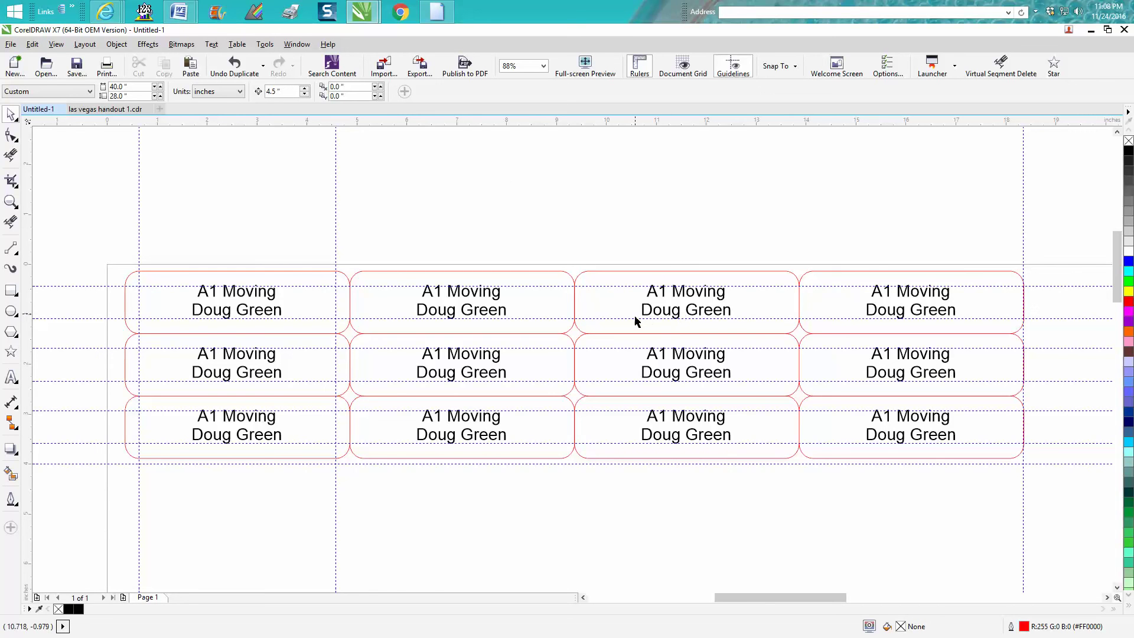
{"action": "left_click", "coordinate": [671, 316]}
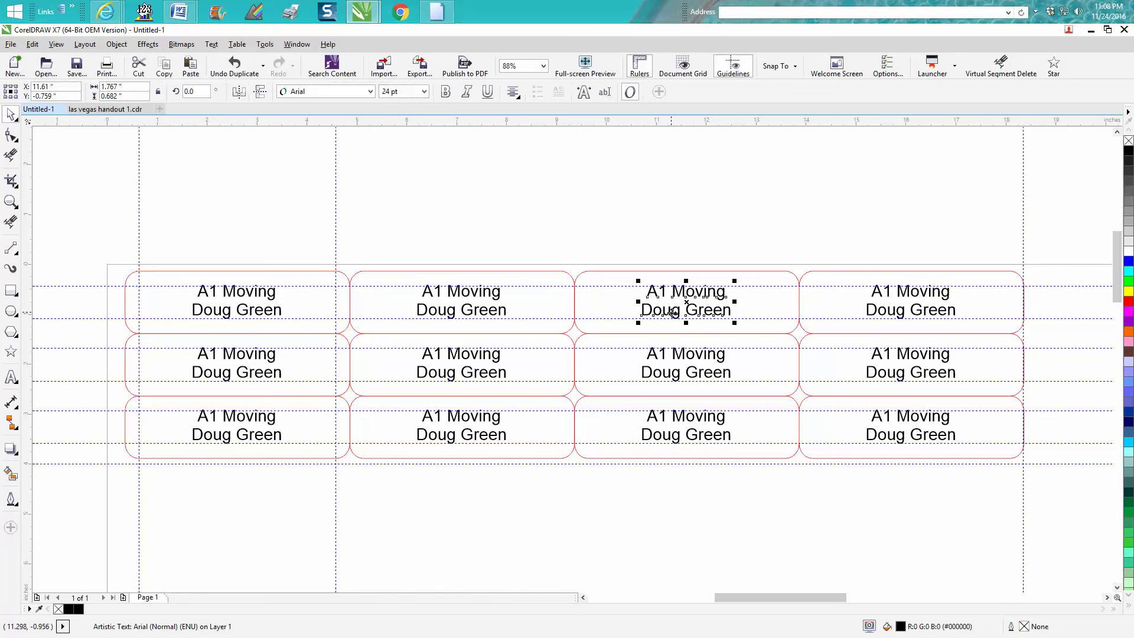
{"action": "left_click", "coordinate": [604, 91]}
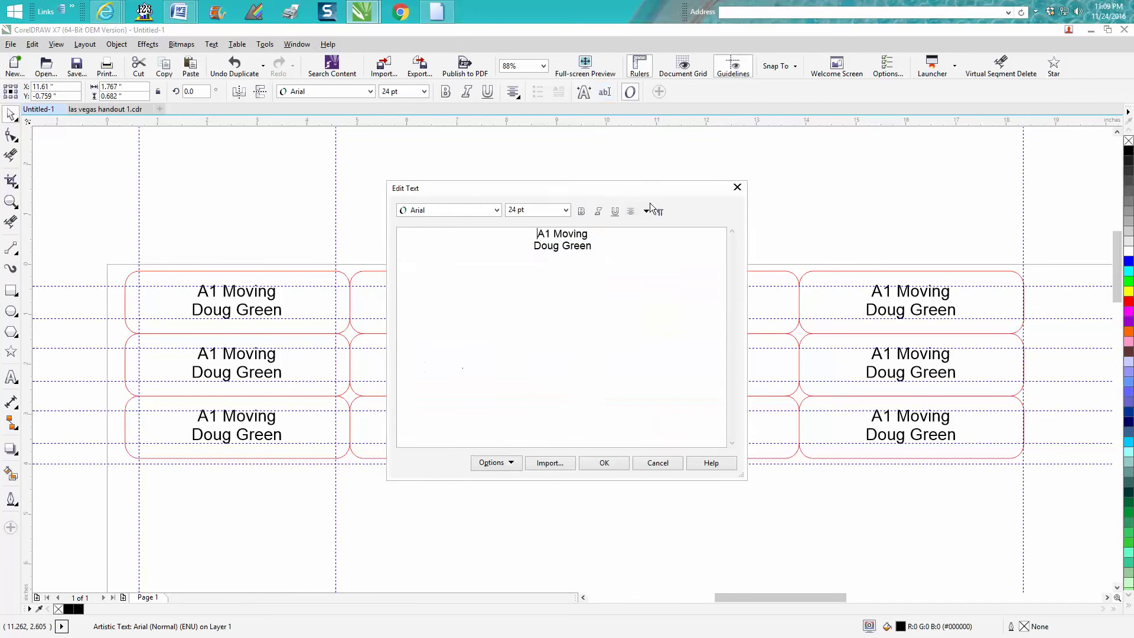
{"action": "left_click_drag", "start_coordinate": [601, 250], "coordinate": [513, 255]}
{"action": "type", "text": "Bill Smith"}
{"action": "left_click", "coordinate": [604, 462]}
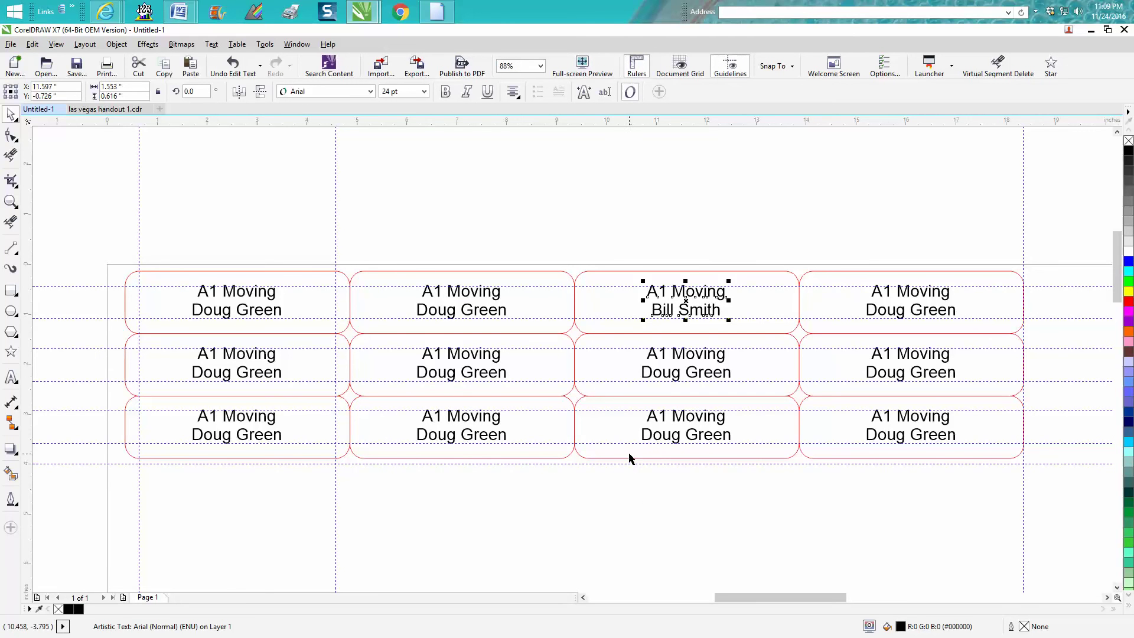
Step: Delete the 'A1 Moving' and name text from all four columns of tags
{"action": "left_click_drag", "start_coordinate": [171, 263], "coordinate": [319, 473]}
{"action": "key", "text": "Delete"}
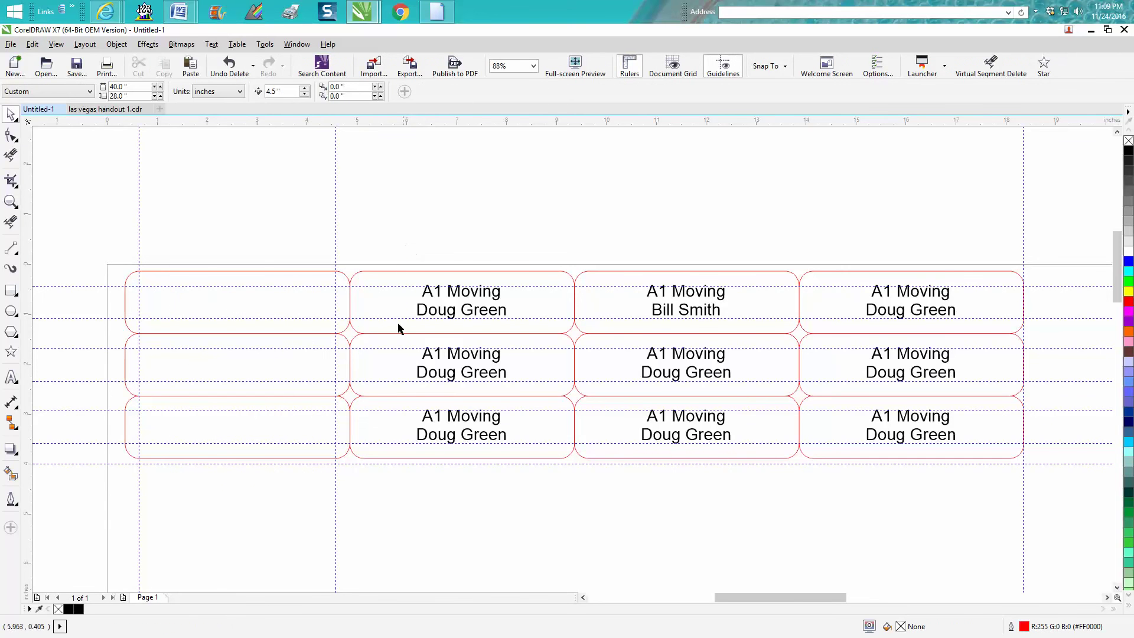
{"action": "left_click_drag", "start_coordinate": [400, 254], "coordinate": [582, 439]}
{"action": "key", "text": "Delete"}
{"action": "left_click_drag", "start_coordinate": [630, 252], "coordinate": [759, 481]}
{"action": "key", "text": "Delete"}
{"action": "left_click_drag", "start_coordinate": [843, 255], "coordinate": [976, 483]}
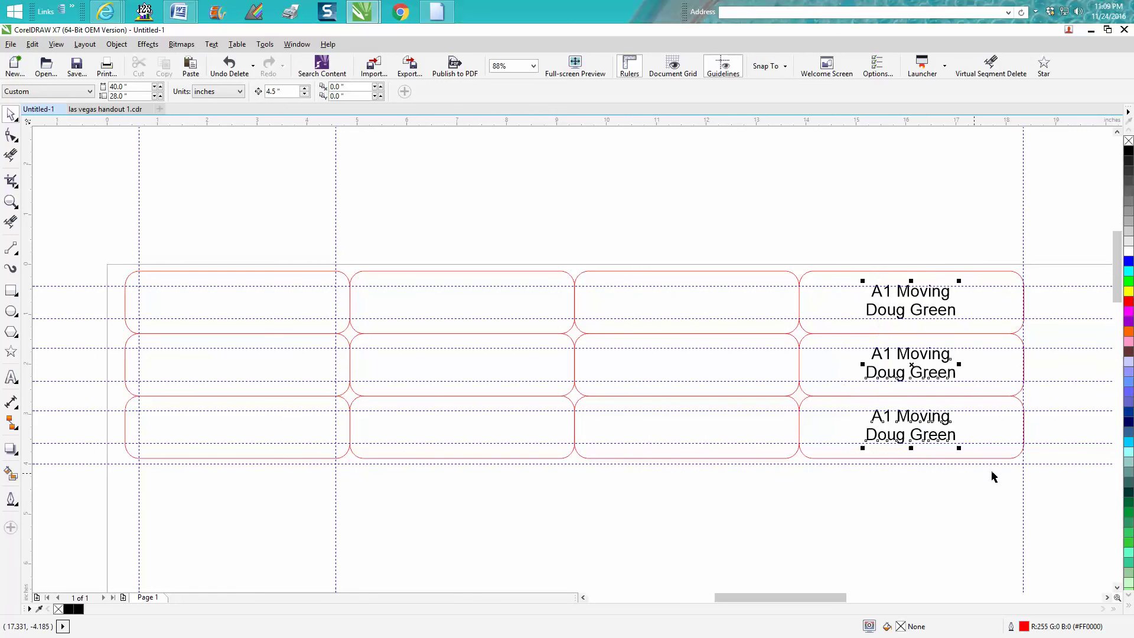
{"action": "key", "text": "Delete"}
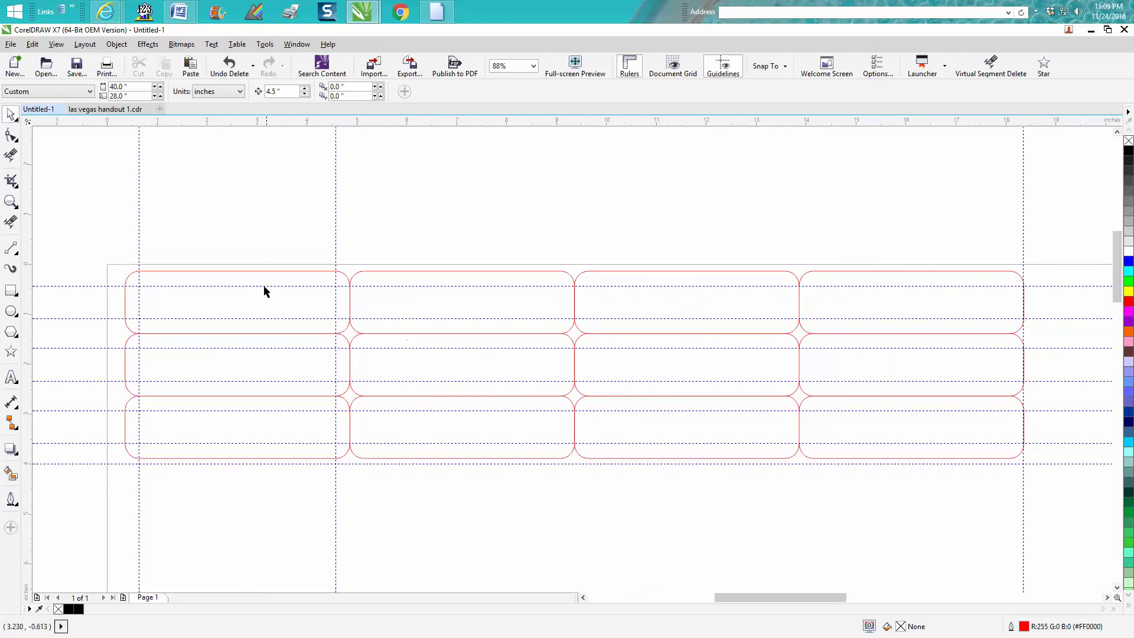
{"action": "left_click", "coordinate": [260, 272]}
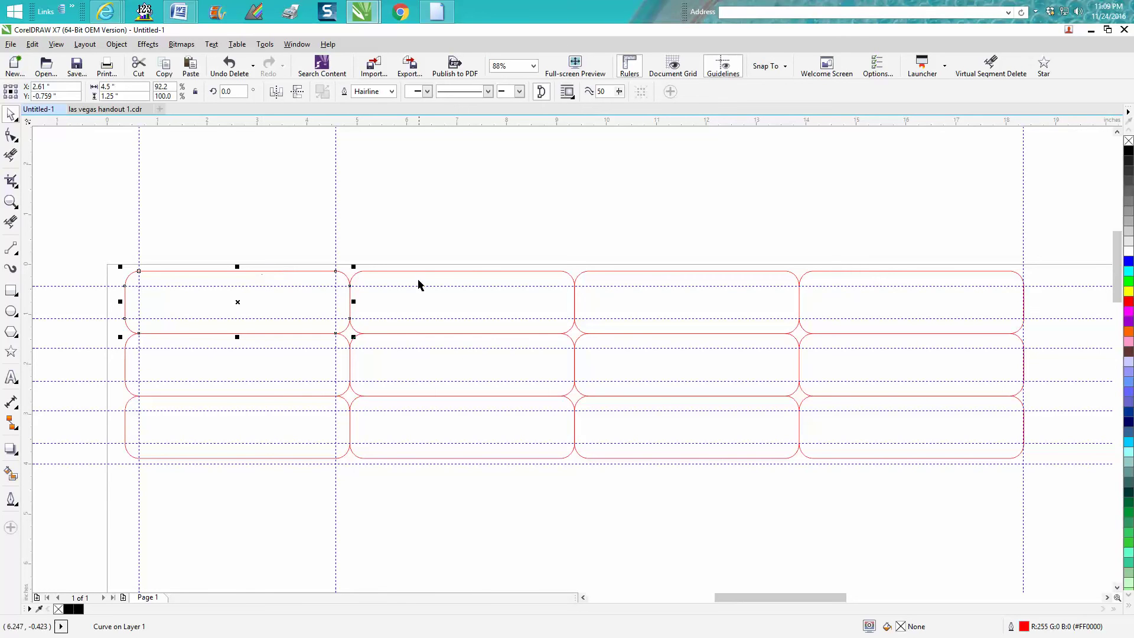
{"action": "left_click", "coordinate": [416, 233]}
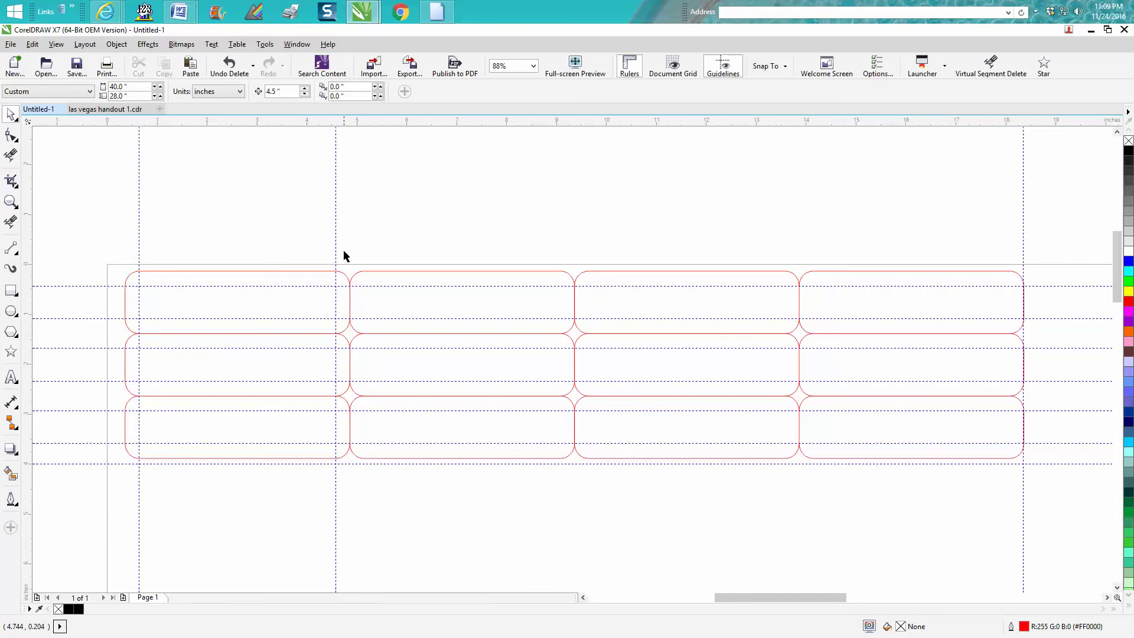
Step: Delete the right two columns and the bottom row of tags, leaving four
{"action": "left_click_drag", "start_coordinate": [344, 248], "coordinate": [1049, 523]}
{"action": "left_click", "coordinate": [572, 281]}
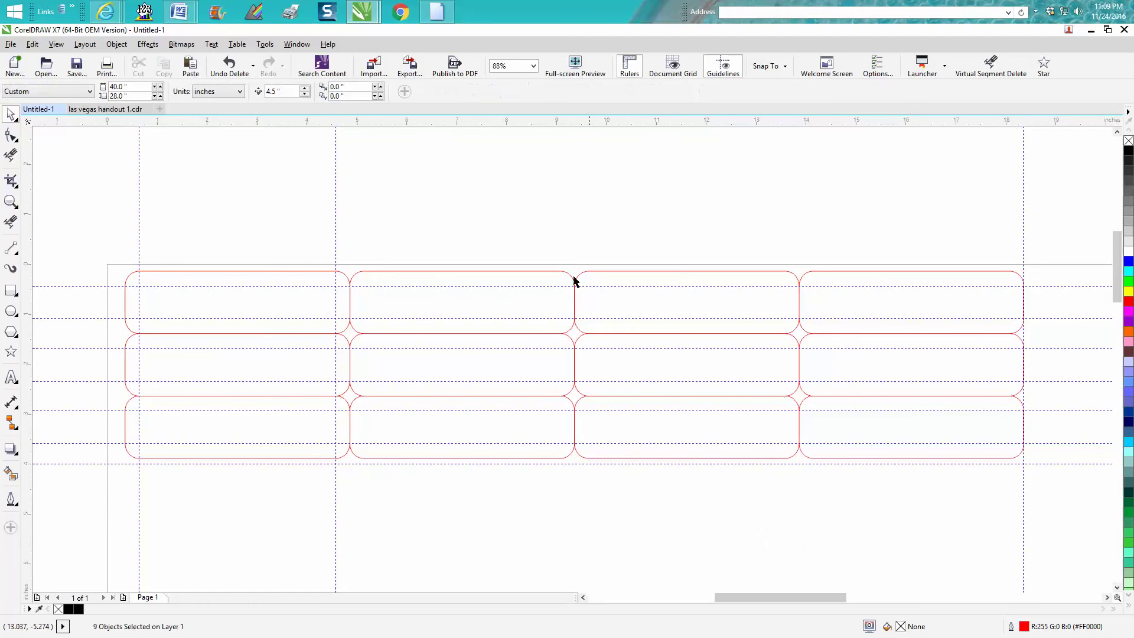
{"action": "left_click_drag", "start_coordinate": [564, 242], "coordinate": [1039, 508]}
{"action": "key", "text": "Delete"}
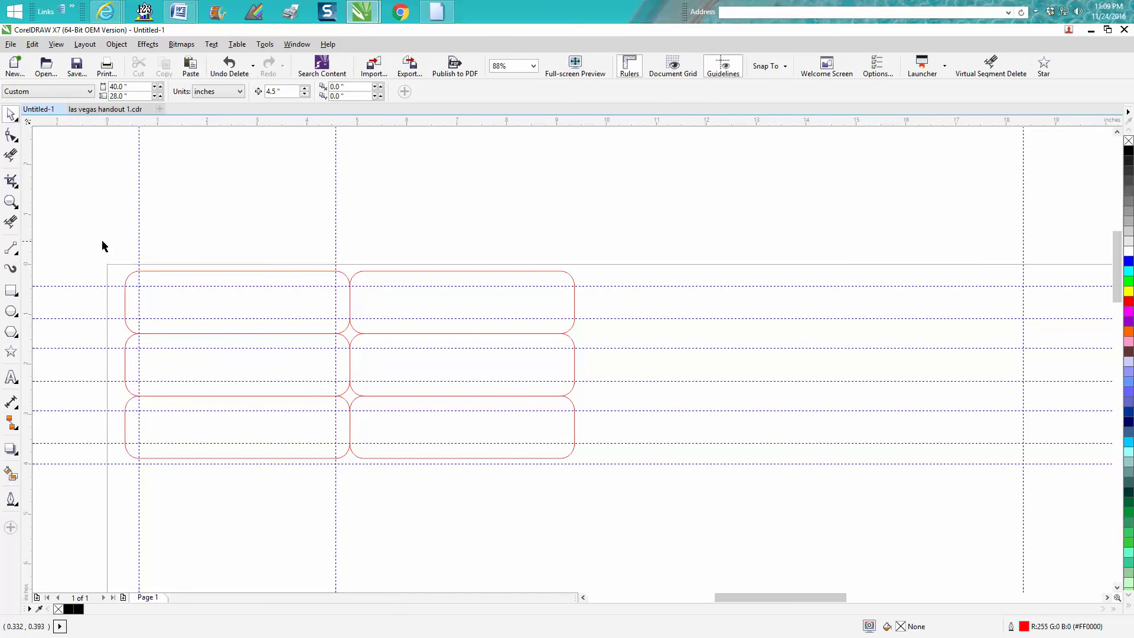
{"action": "left_click_drag", "start_coordinate": [101, 241], "coordinate": [473, 503]}
{"action": "left_click", "coordinate": [81, 452]}
{"action": "left_click", "coordinate": [132, 456]}
{"action": "key", "text": "Delete"}
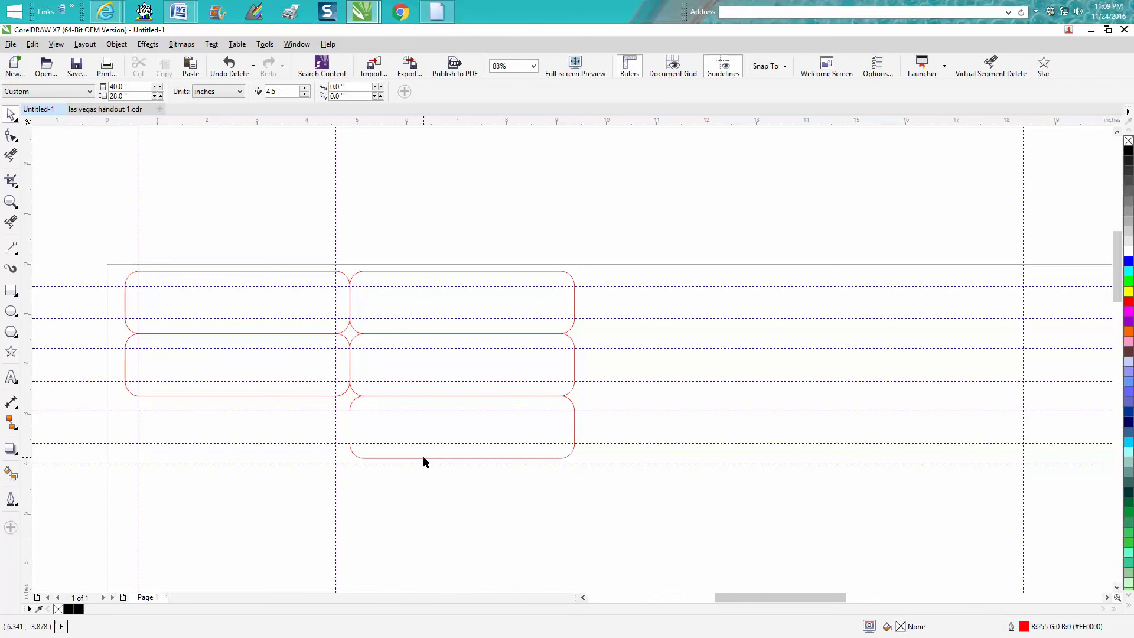
{"action": "left_click", "coordinate": [424, 460]}
{"action": "key", "text": "Delete"}
Step: Scale up the four remaining tags together and shift the lower-right one down and right
{"action": "left_click_drag", "start_coordinate": [101, 251], "coordinate": [599, 476]}
{"action": "left_click_drag", "start_coordinate": [579, 399], "coordinate": [726, 496]}
{"action": "left_click", "coordinate": [549, 526]}
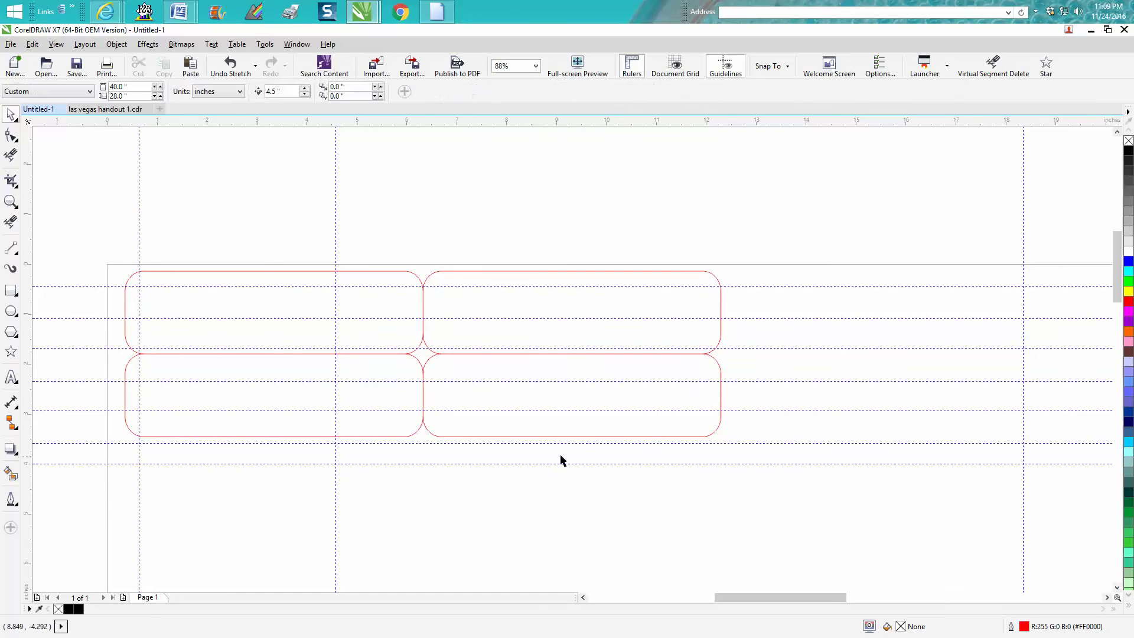
{"action": "left_click", "coordinate": [565, 437]}
{"action": "left_click_drag", "start_coordinate": [571, 401], "coordinate": [587, 438]}
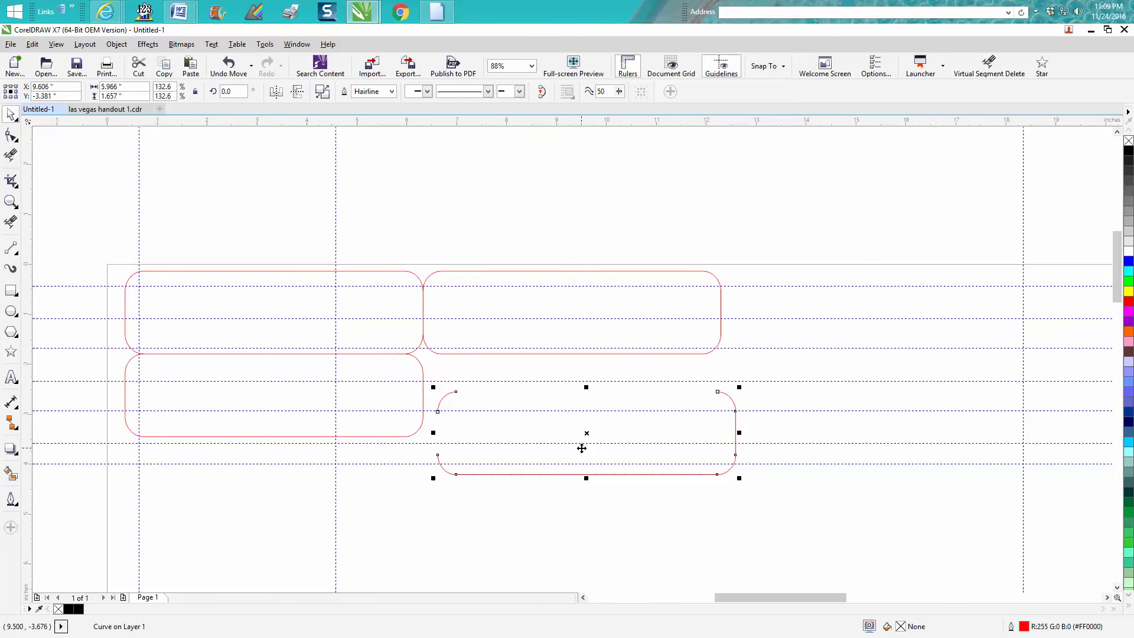